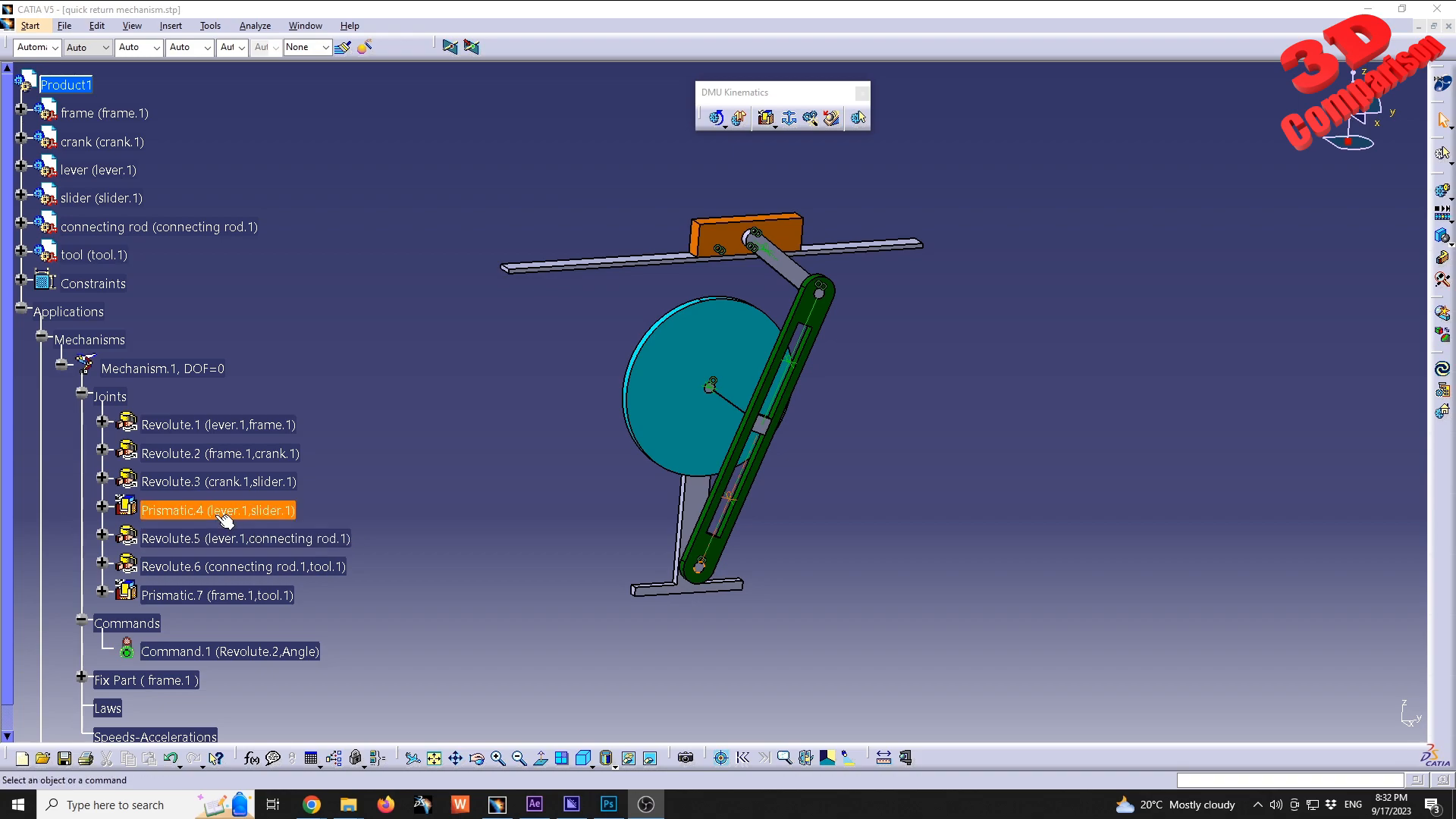
Step: Remove the angle-driven command from the Revolute.2 joint between the frame and the crank
{"action": "double_click", "coordinate": [206, 454]}
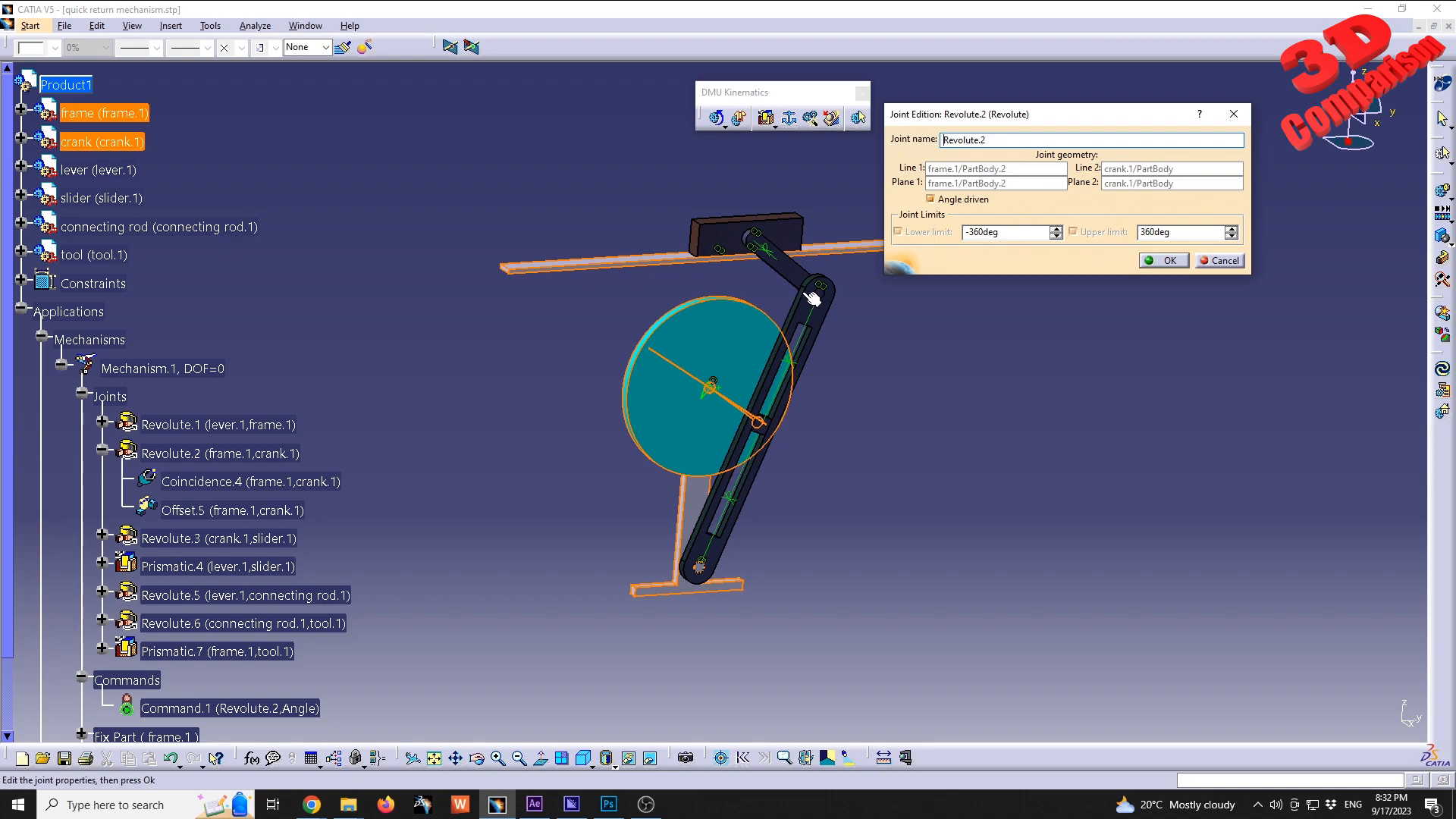
{"action": "left_click_drag", "start_coordinate": [983, 117], "coordinate": [877, 400]}
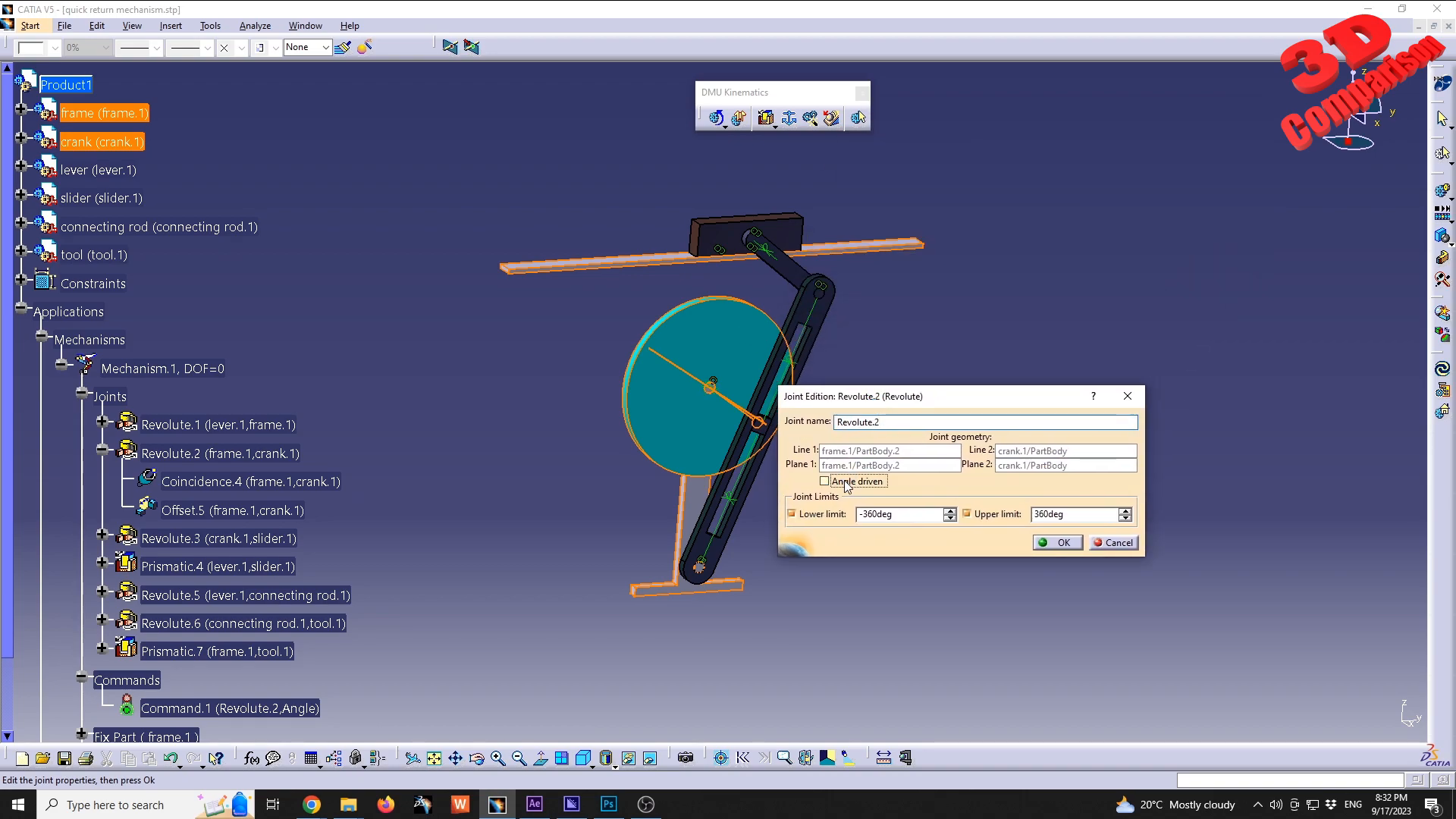
{"action": "left_click", "coordinate": [1057, 542]}
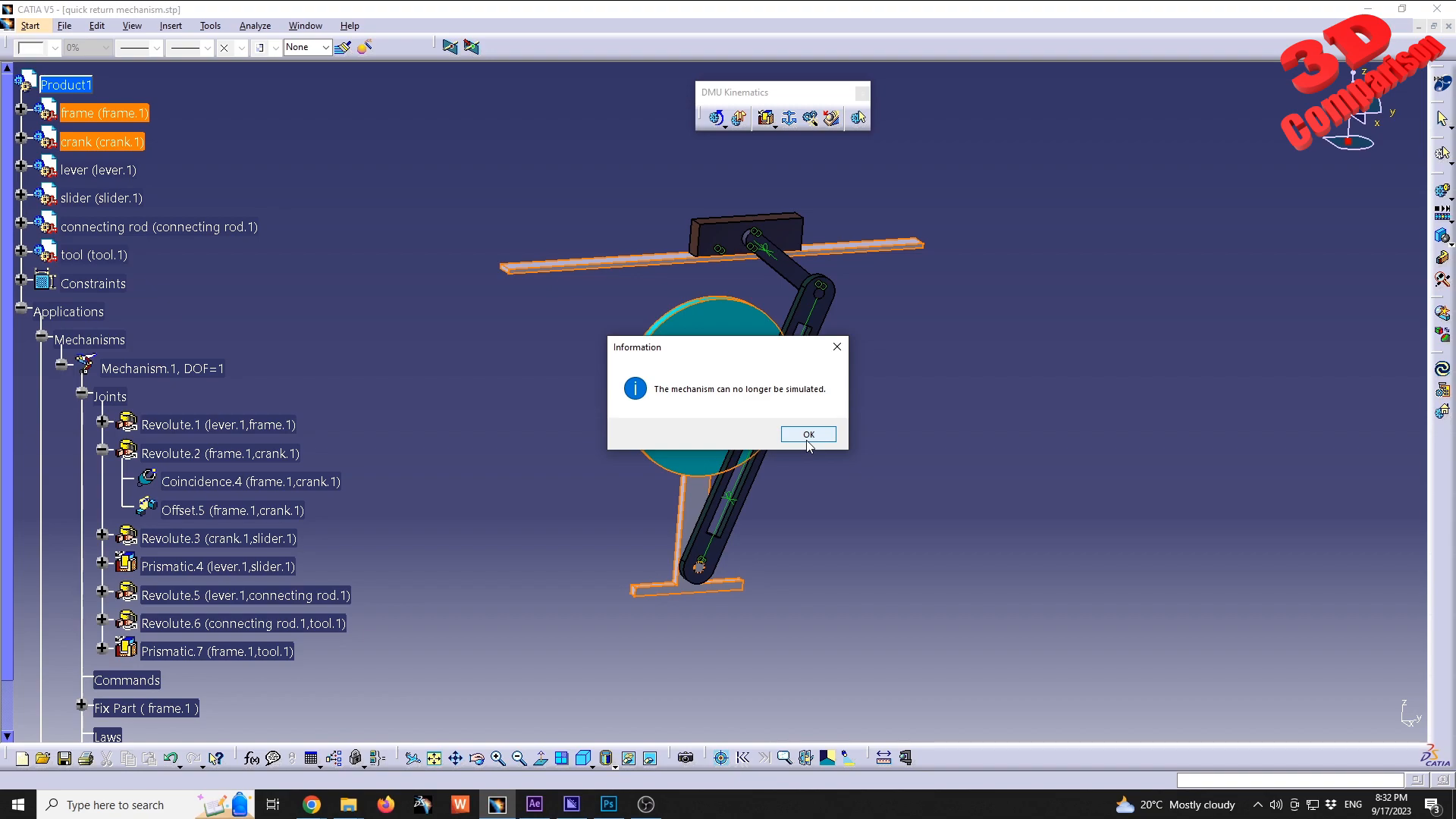
{"action": "left_click", "coordinate": [809, 434]}
{"action": "middle_click_drag", "start_coordinate": [758, 436], "coordinate": [764, 453]}
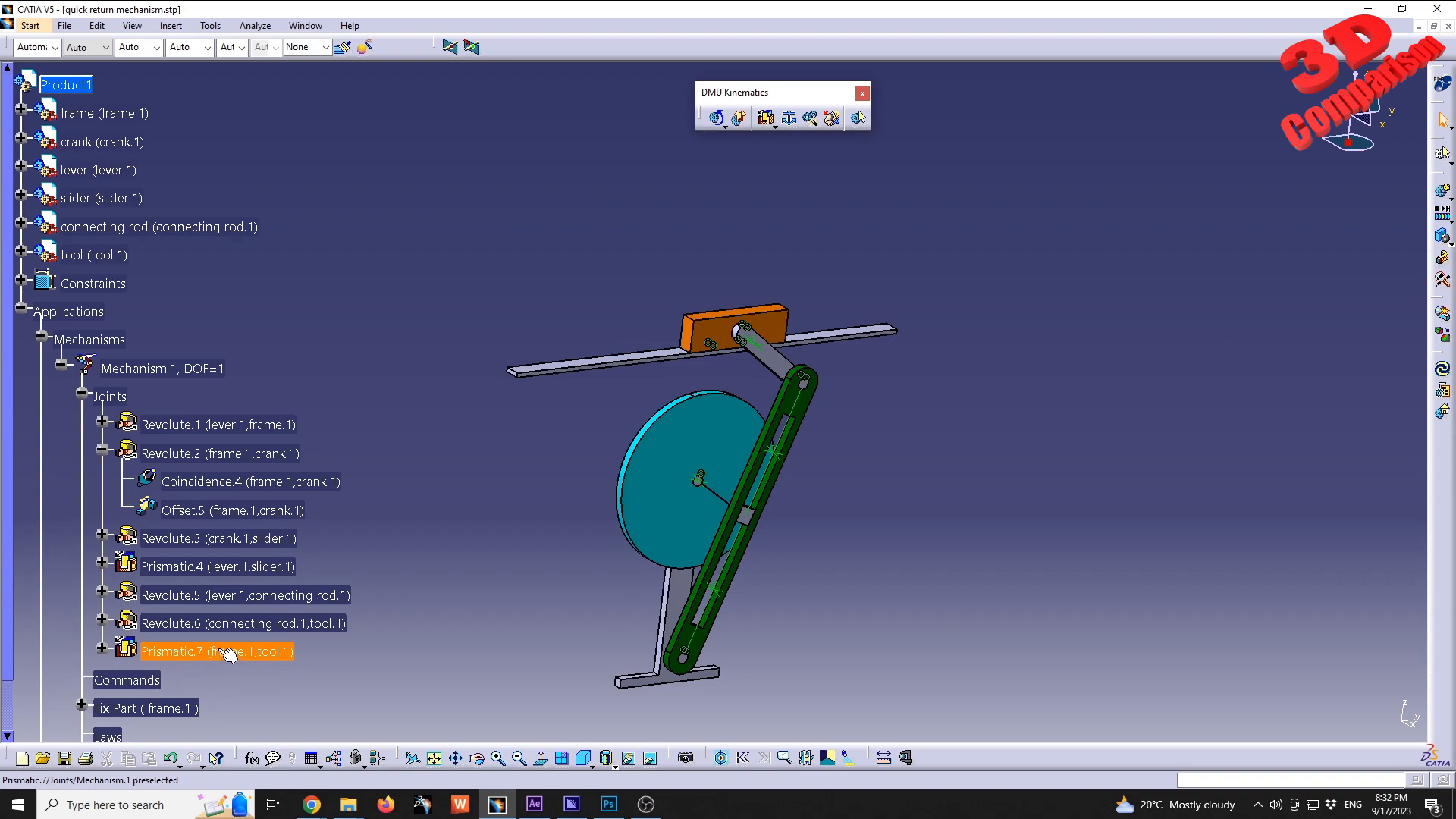
Step: Make the Prismatic.7 joint between frame and tool length driven, with joint limits of -100 mm and 100 mm
{"action": "double_click", "coordinate": [255, 656]}
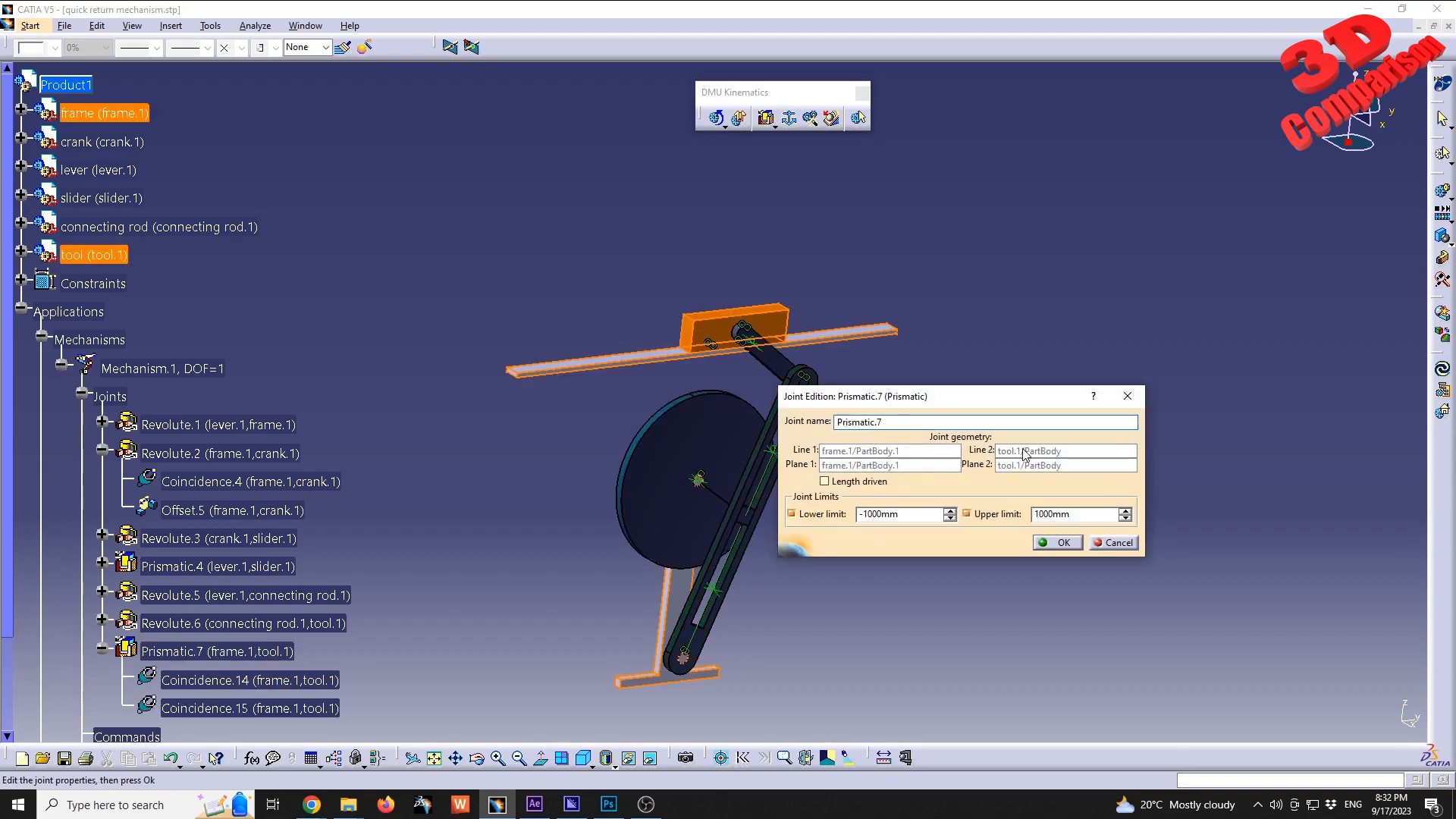
{"action": "left_click", "coordinate": [824, 481]}
{"action": "left_click", "coordinate": [880, 514]}
{"action": "left_click", "coordinate": [1055, 515]}
{"action": "key", "text": "BackSpace"}
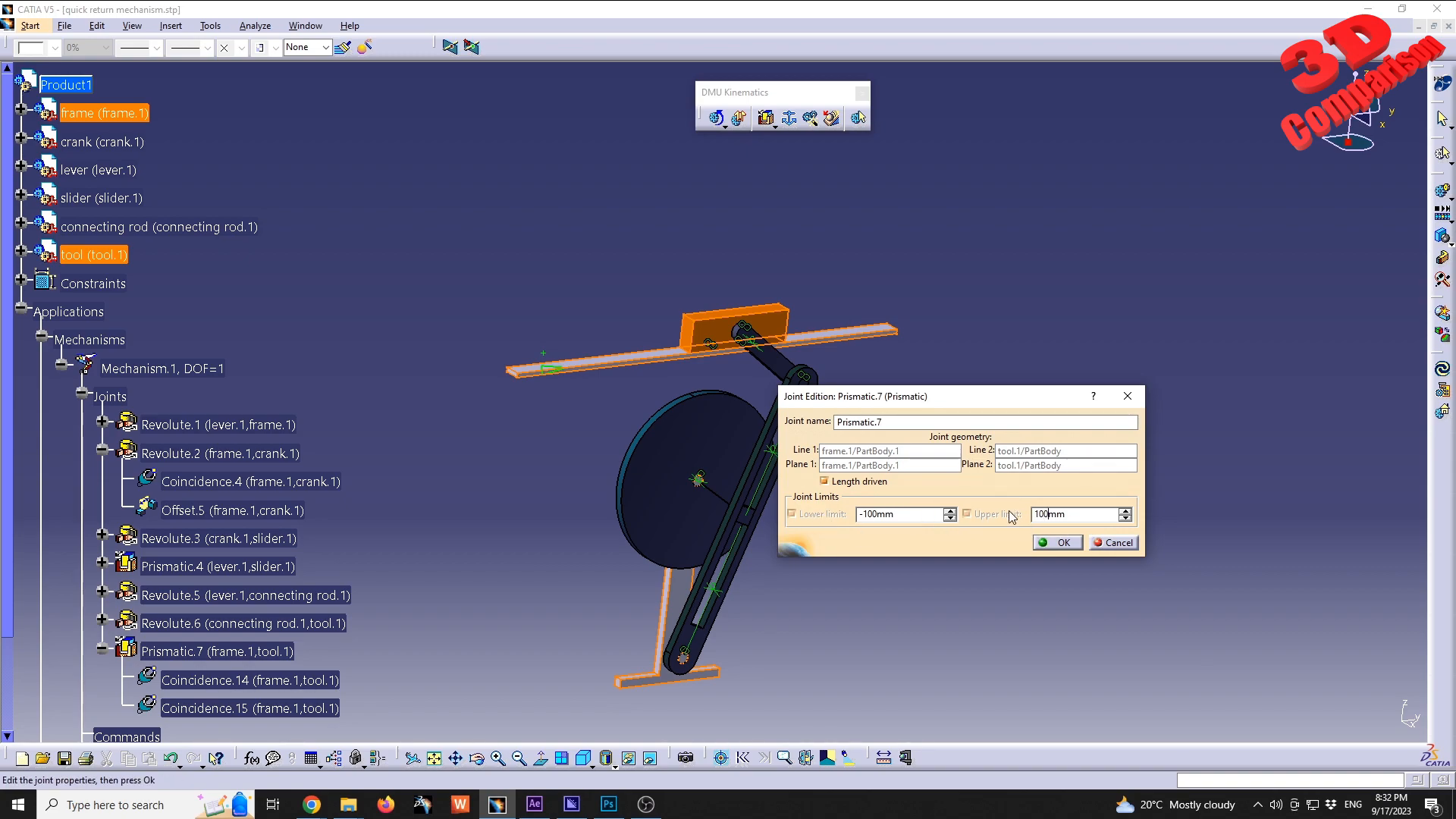
{"action": "left_click", "coordinate": [1062, 543]}
{"action": "left_click_drag", "start_coordinate": [756, 355], "coordinate": [843, 515]}
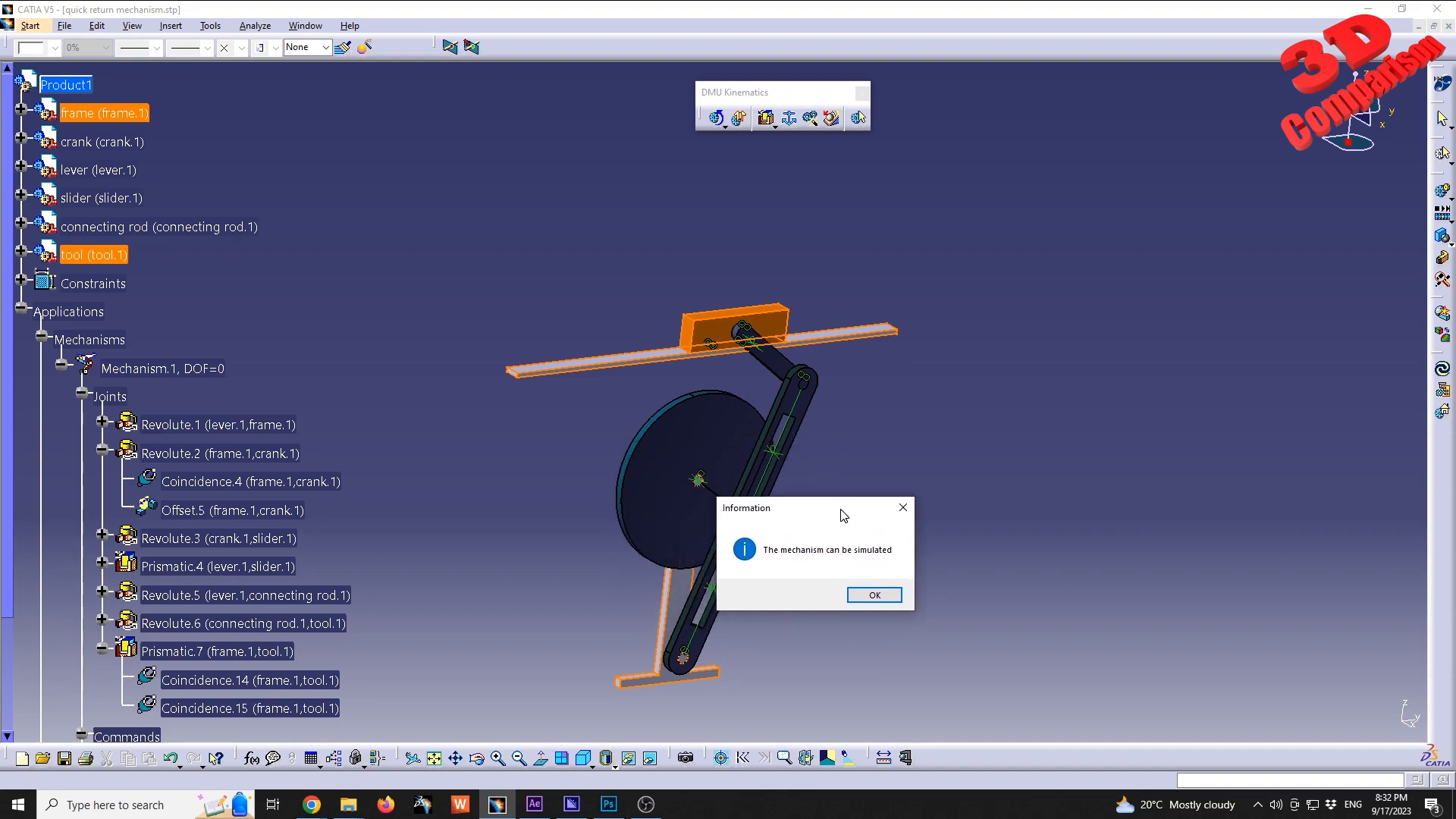
{"action": "left_click", "coordinate": [874, 596]}
Step: Measure the distance between the two ends of the frame's rail, without keeping the measurement
{"action": "middle_click_drag", "start_coordinate": [784, 422], "coordinate": [650, 510]}
{"action": "left_click", "coordinate": [884, 758]}
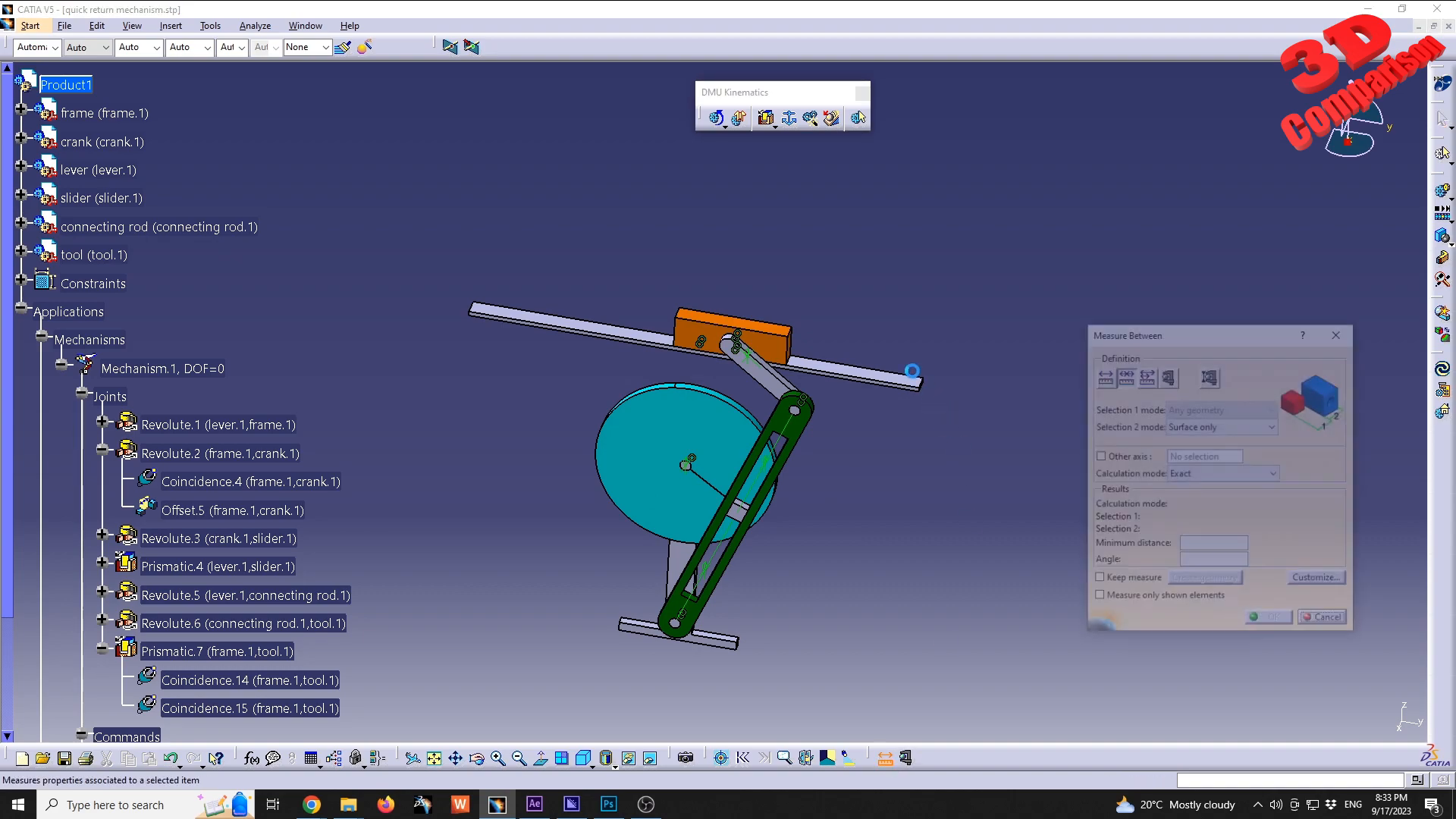
{"action": "left_click", "coordinate": [920, 384]}
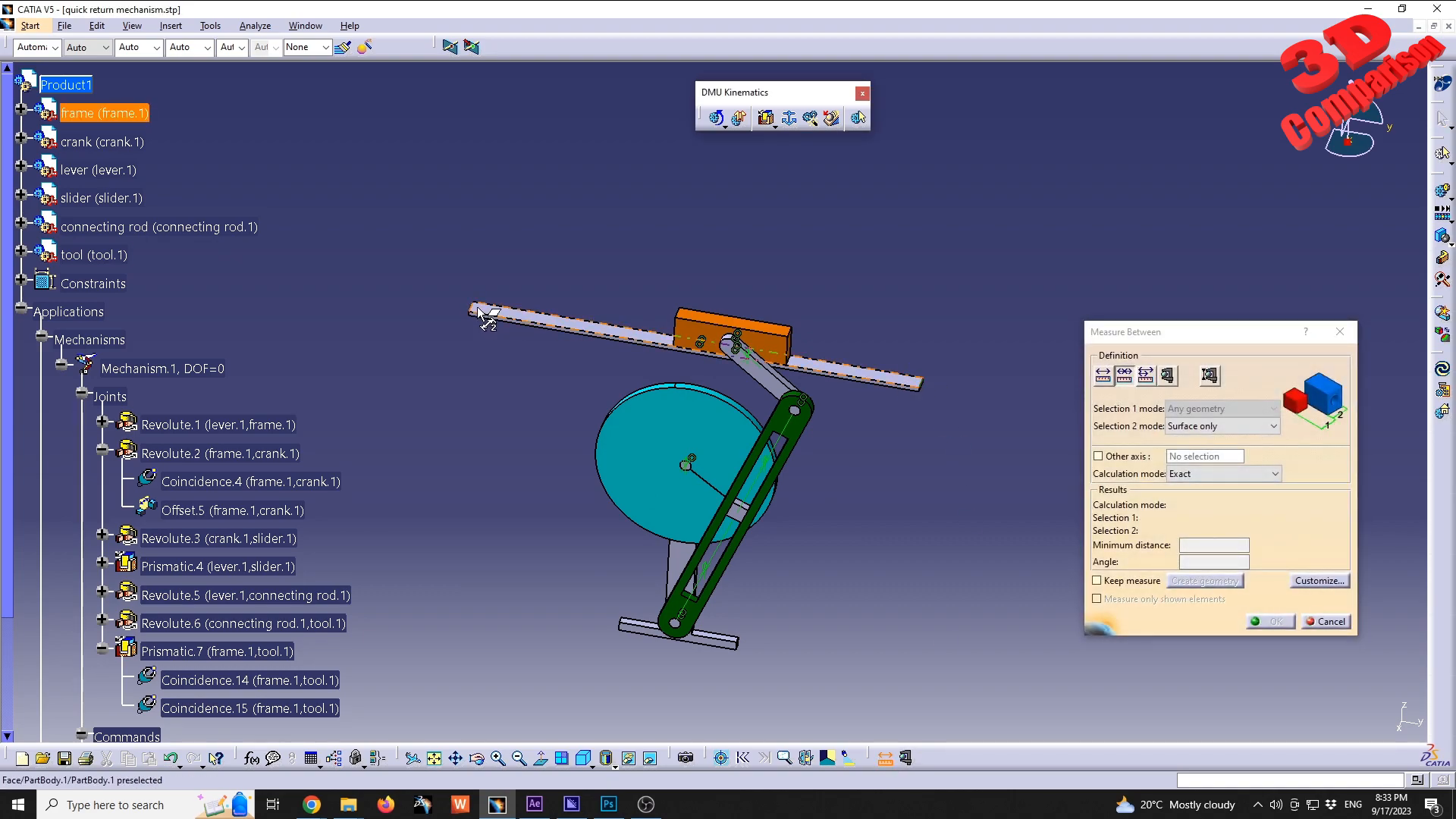
{"action": "middle_click_drag", "start_coordinate": [465, 345], "coordinate": [598, 348]}
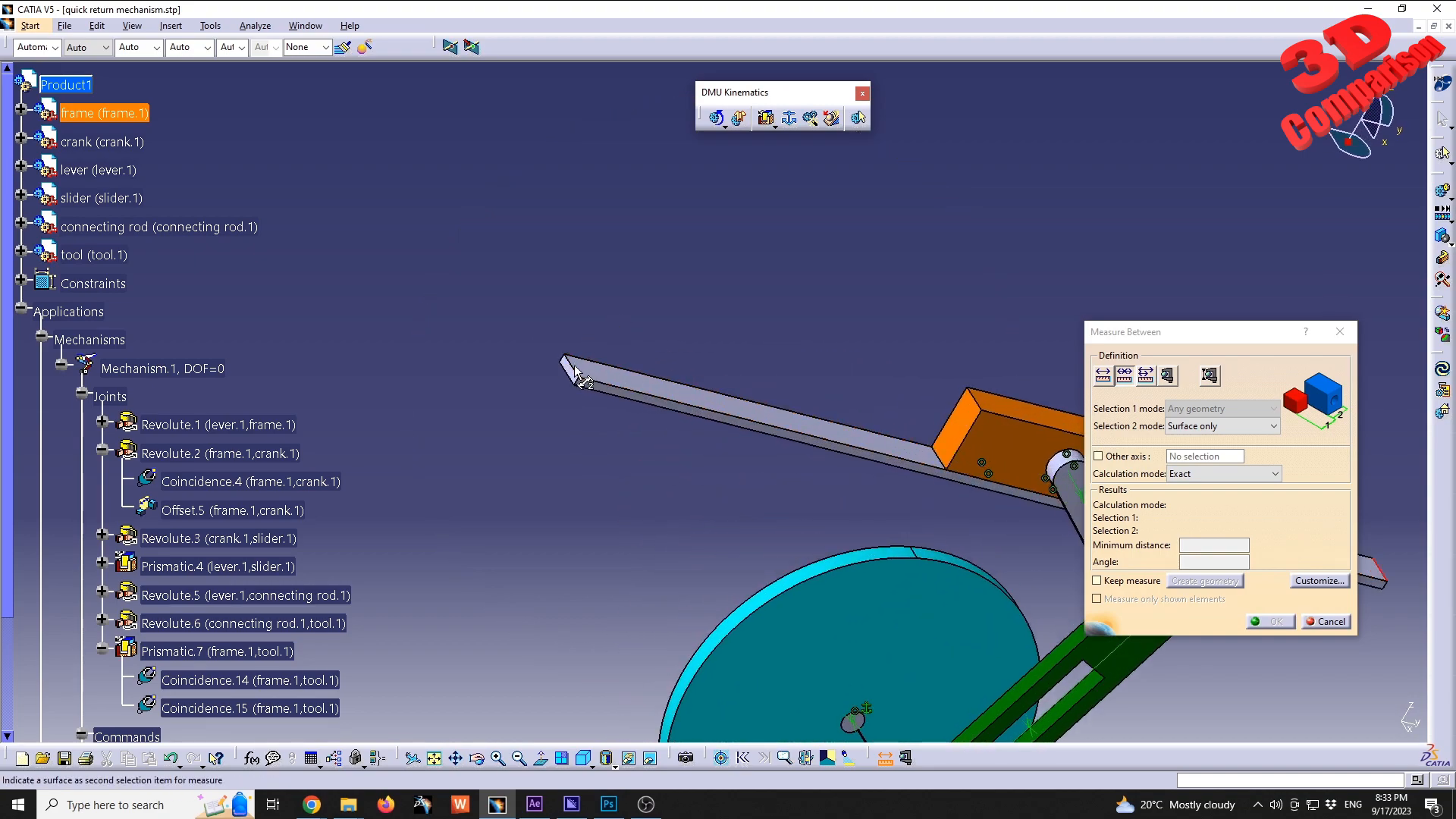
{"action": "middle_click_drag", "start_coordinate": [574, 375], "coordinate": [416, 123]}
{"action": "left_click", "coordinate": [526, 445]}
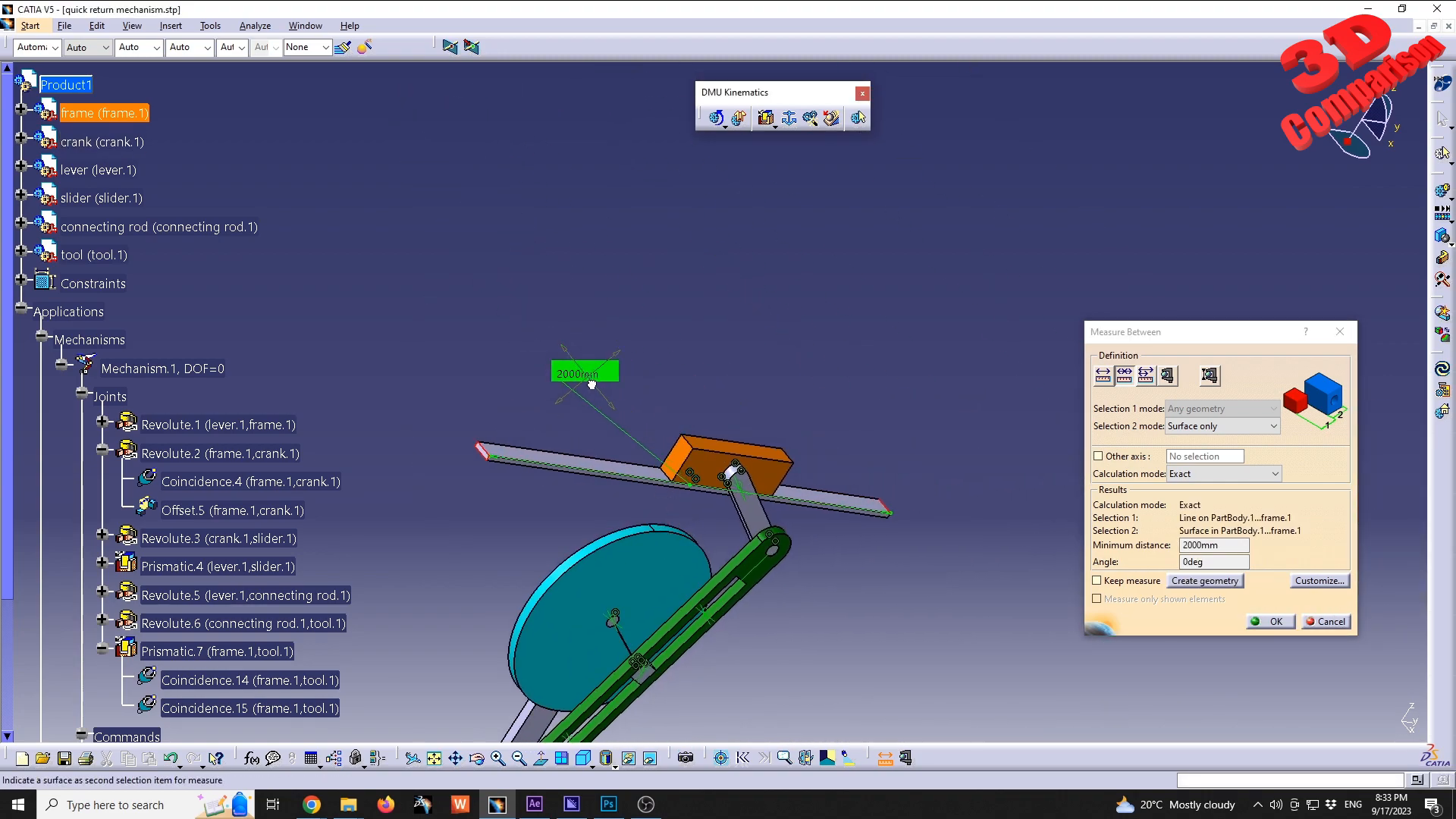
{"action": "middle_click_drag", "start_coordinate": [607, 426], "coordinate": [705, 440], "text": "ctrl"}
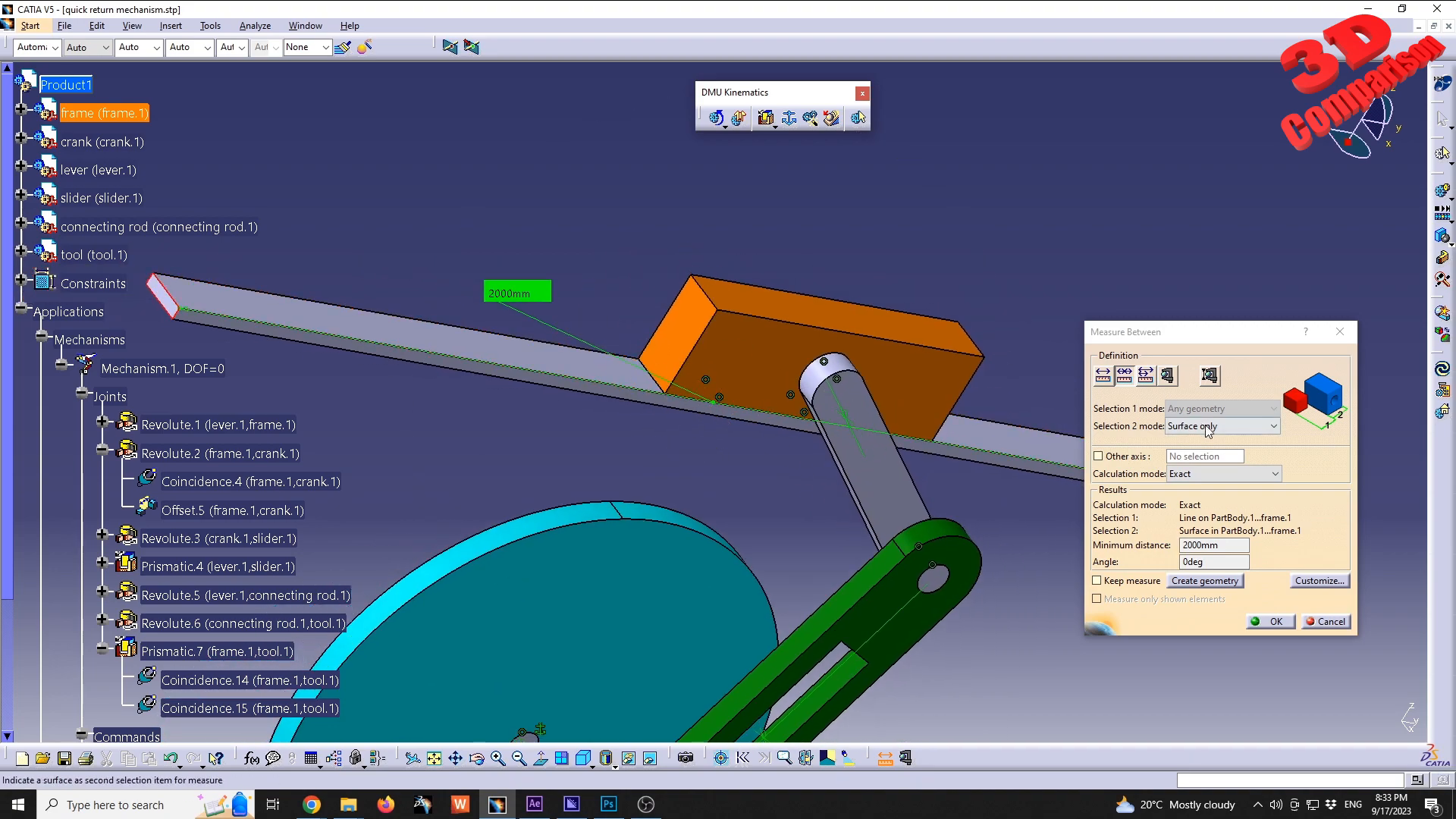
{"action": "left_click", "coordinate": [1321, 622]}
Step: Start a new simulation of Mechanism.1 and insert a shot with Command.1 at -100
{"action": "middle_click_drag", "start_coordinate": [1082, 547], "coordinate": [879, 334]}
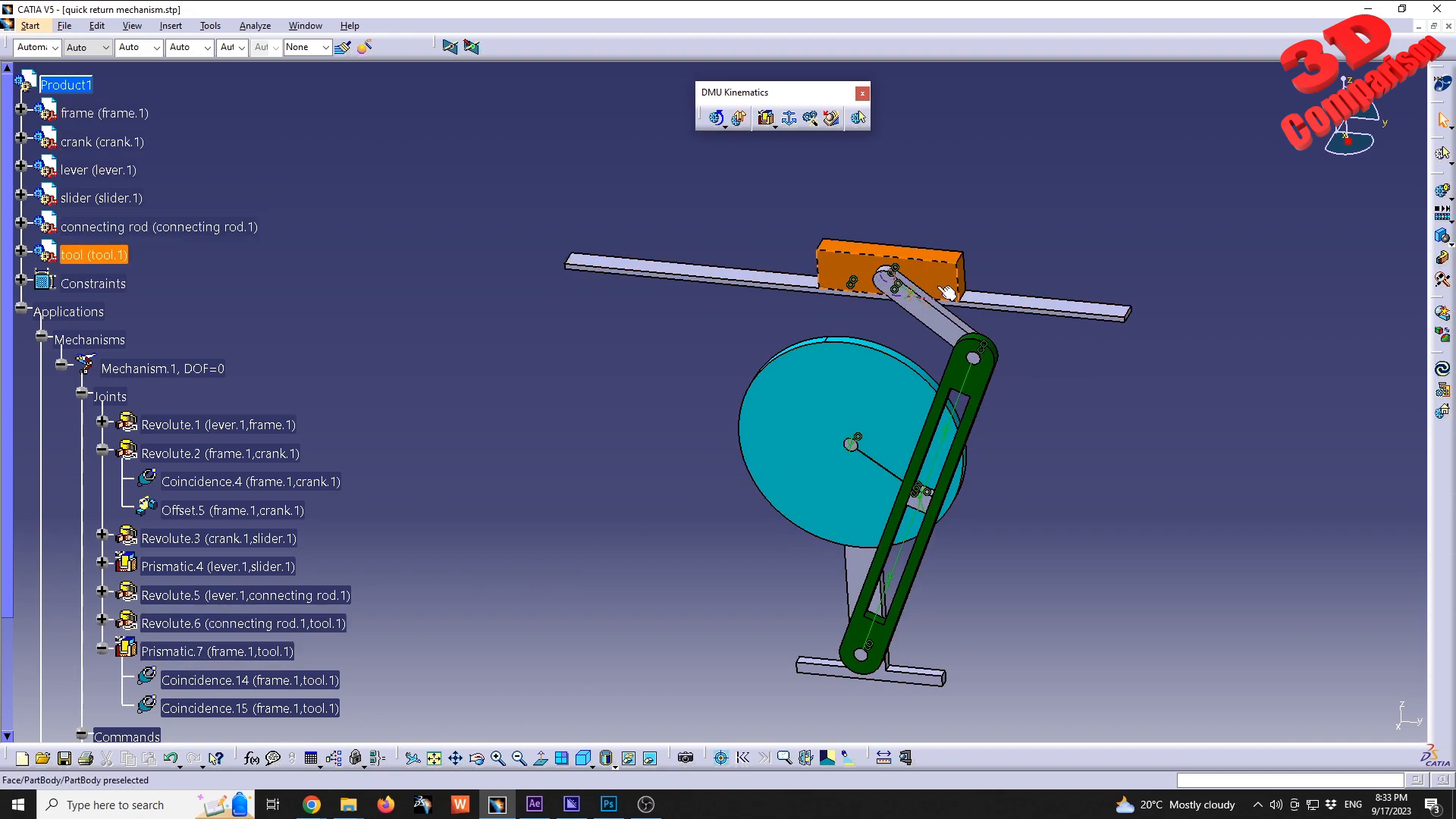
{"action": "left_click", "coordinate": [1443, 194]}
{"action": "double_click", "coordinate": [590, 296]}
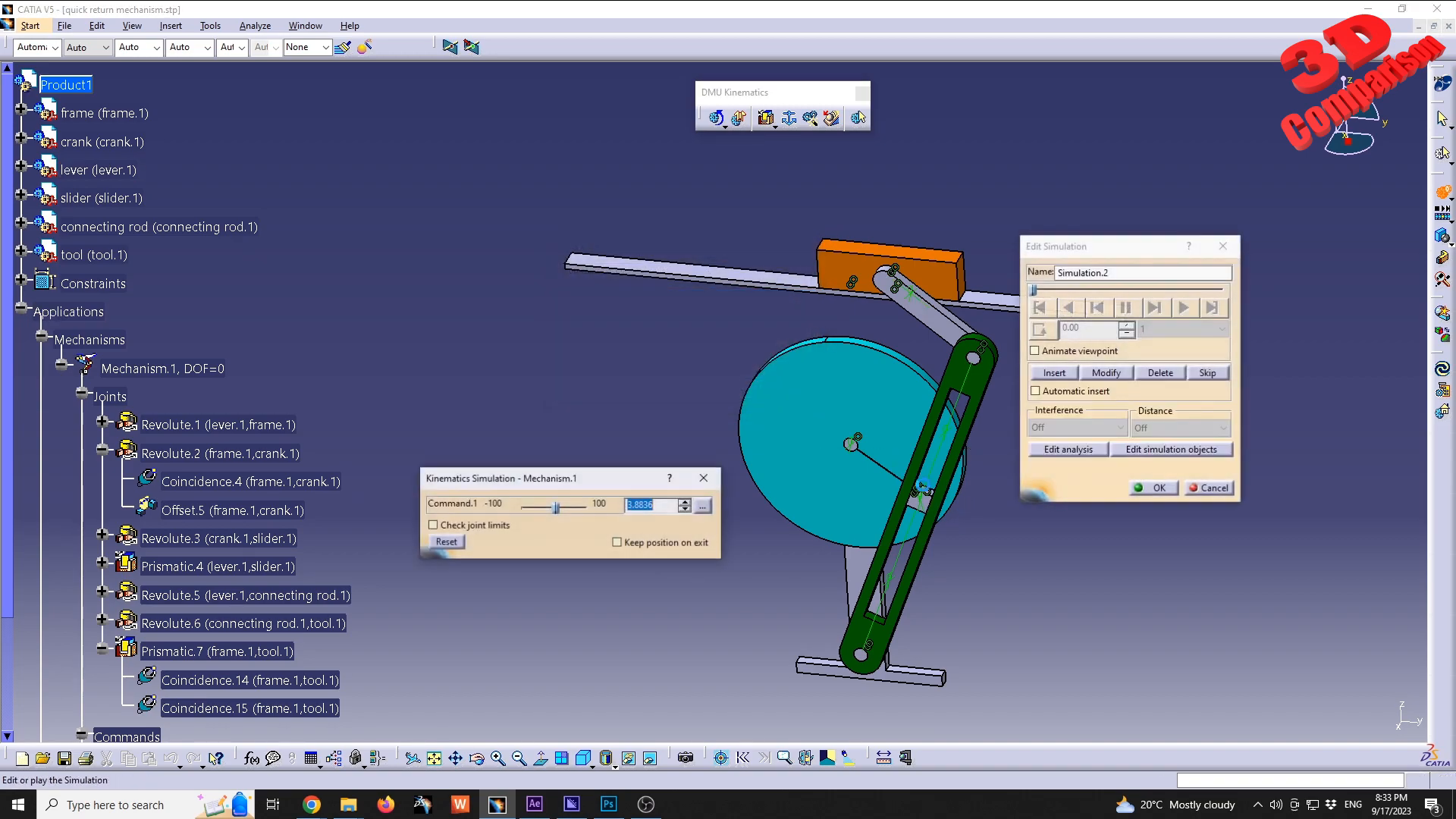
{"action": "left_click_drag", "start_coordinate": [602, 472], "coordinate": [722, 511]}
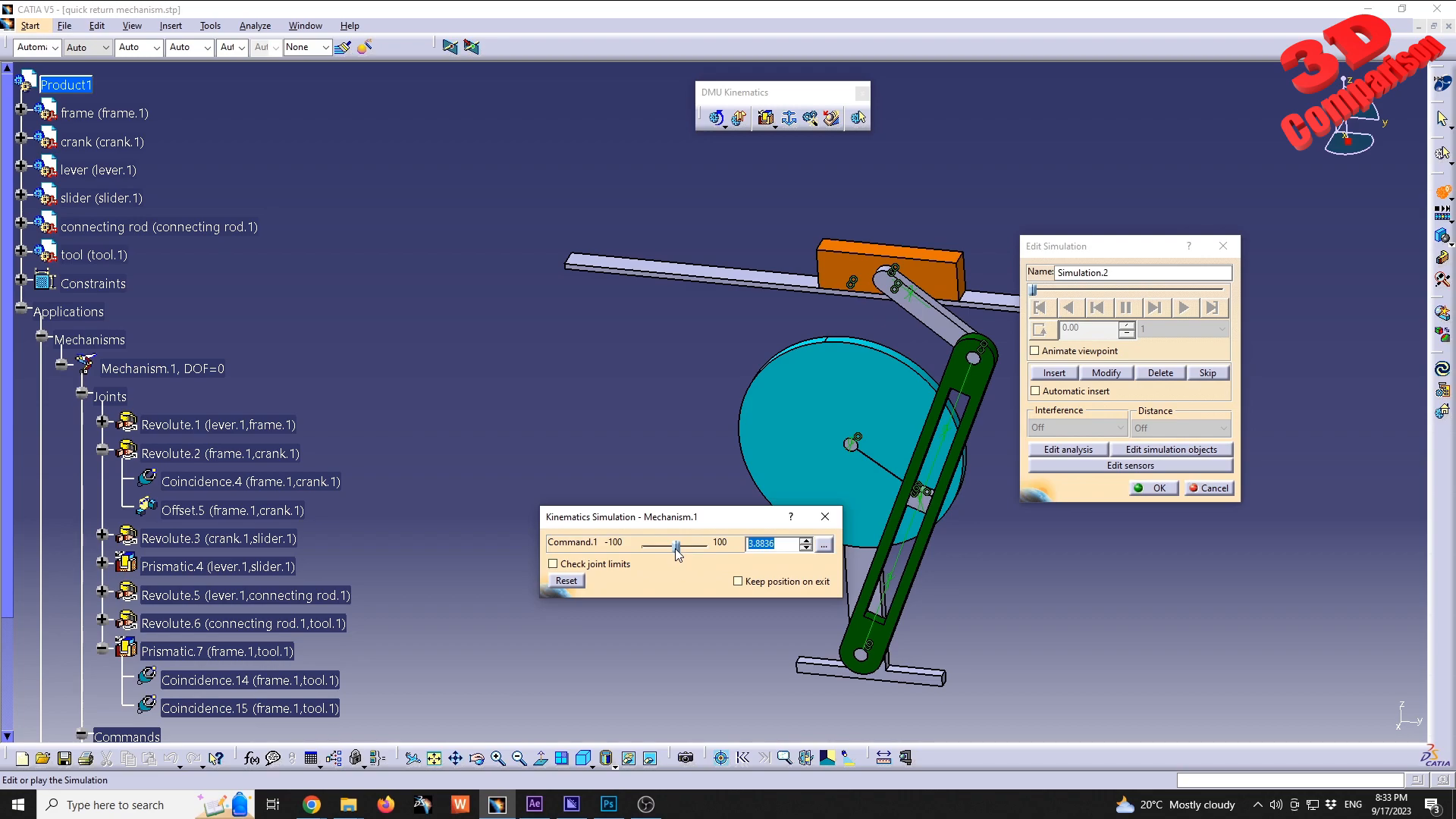
{"action": "left_click_drag", "start_coordinate": [677, 552], "coordinate": [625, 543]}
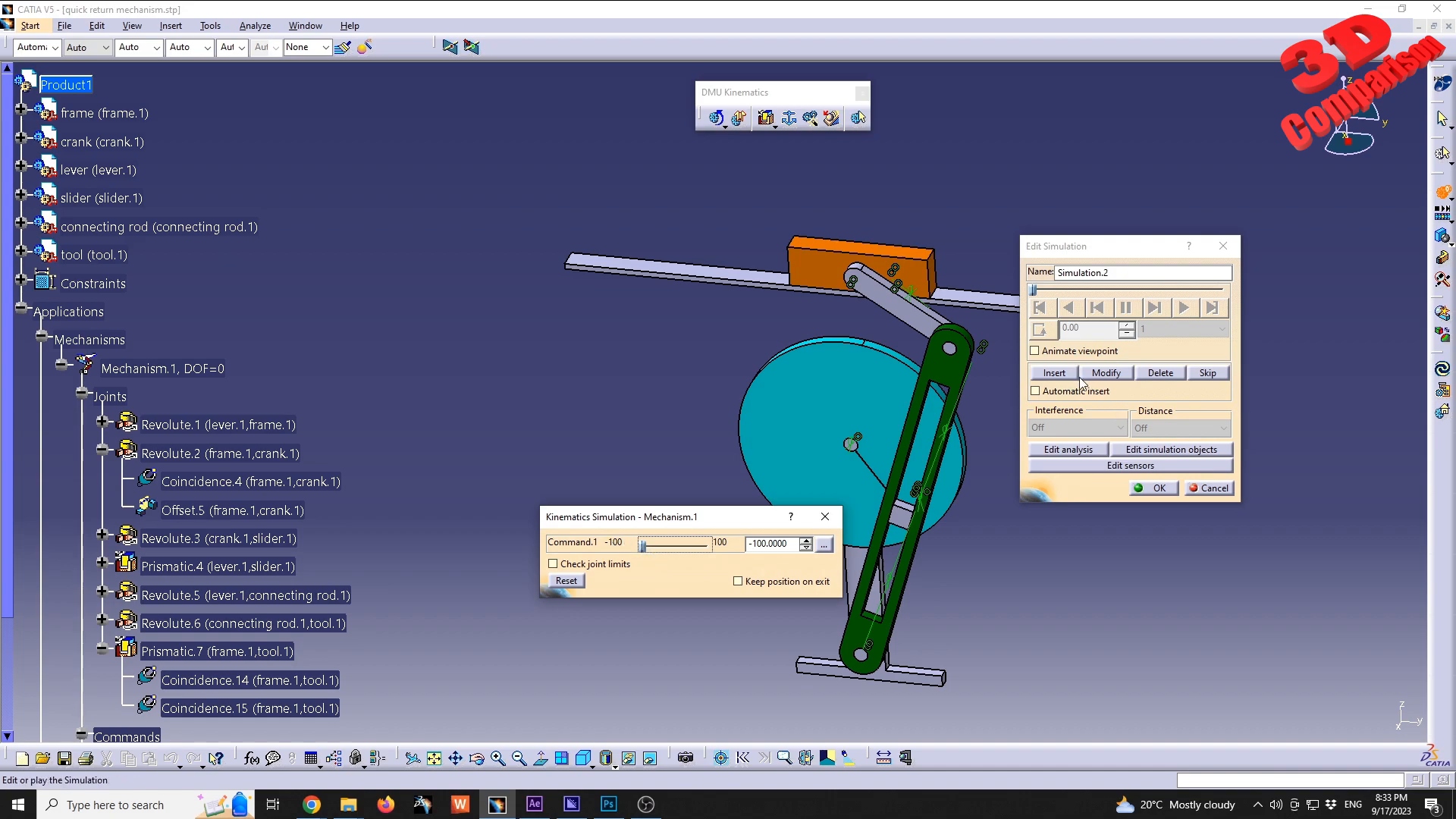
{"action": "left_click", "coordinate": [1054, 373]}
Step: Play the recorded simulation from its start with an interpolation step of 0.01
{"action": "left_click", "coordinate": [1039, 307]}
{"action": "left_click", "coordinate": [1182, 328]}
{"action": "left_click", "coordinate": [1175, 400]}
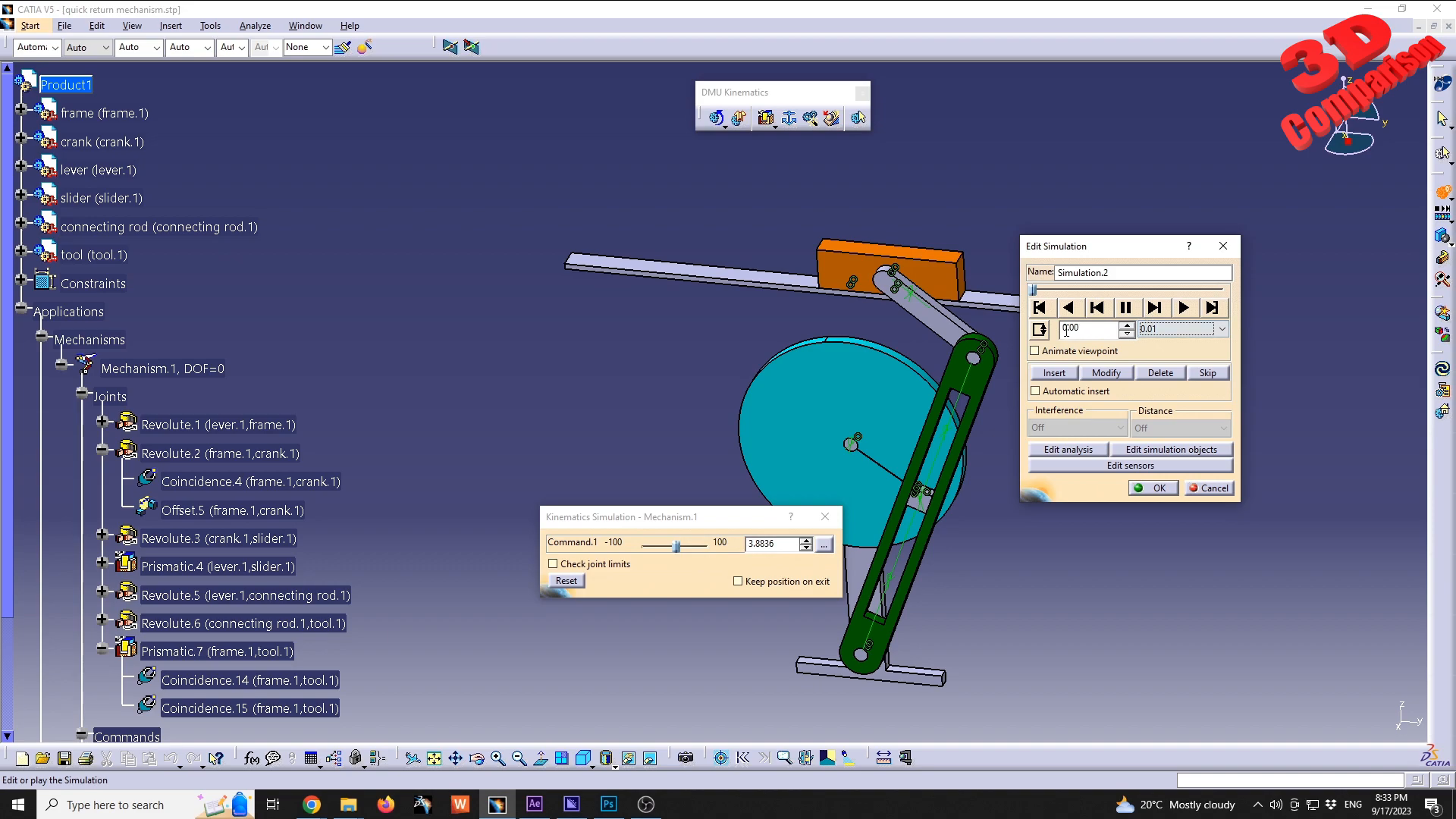
{"action": "left_click", "coordinate": [1183, 307]}
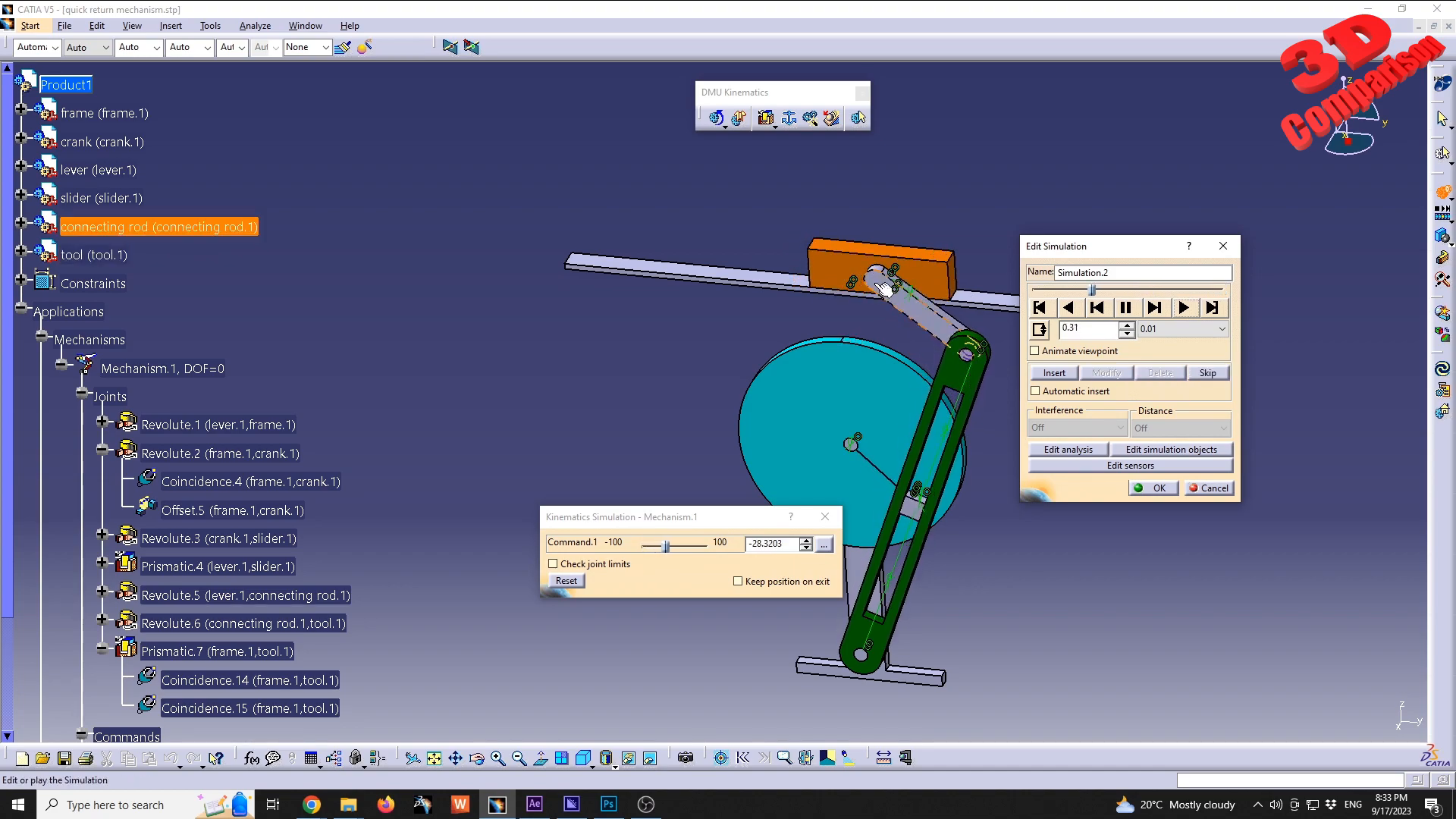
Step: Set the lowest value of the Command.1 slider to -1000
{"action": "left_click", "coordinate": [823, 545]}
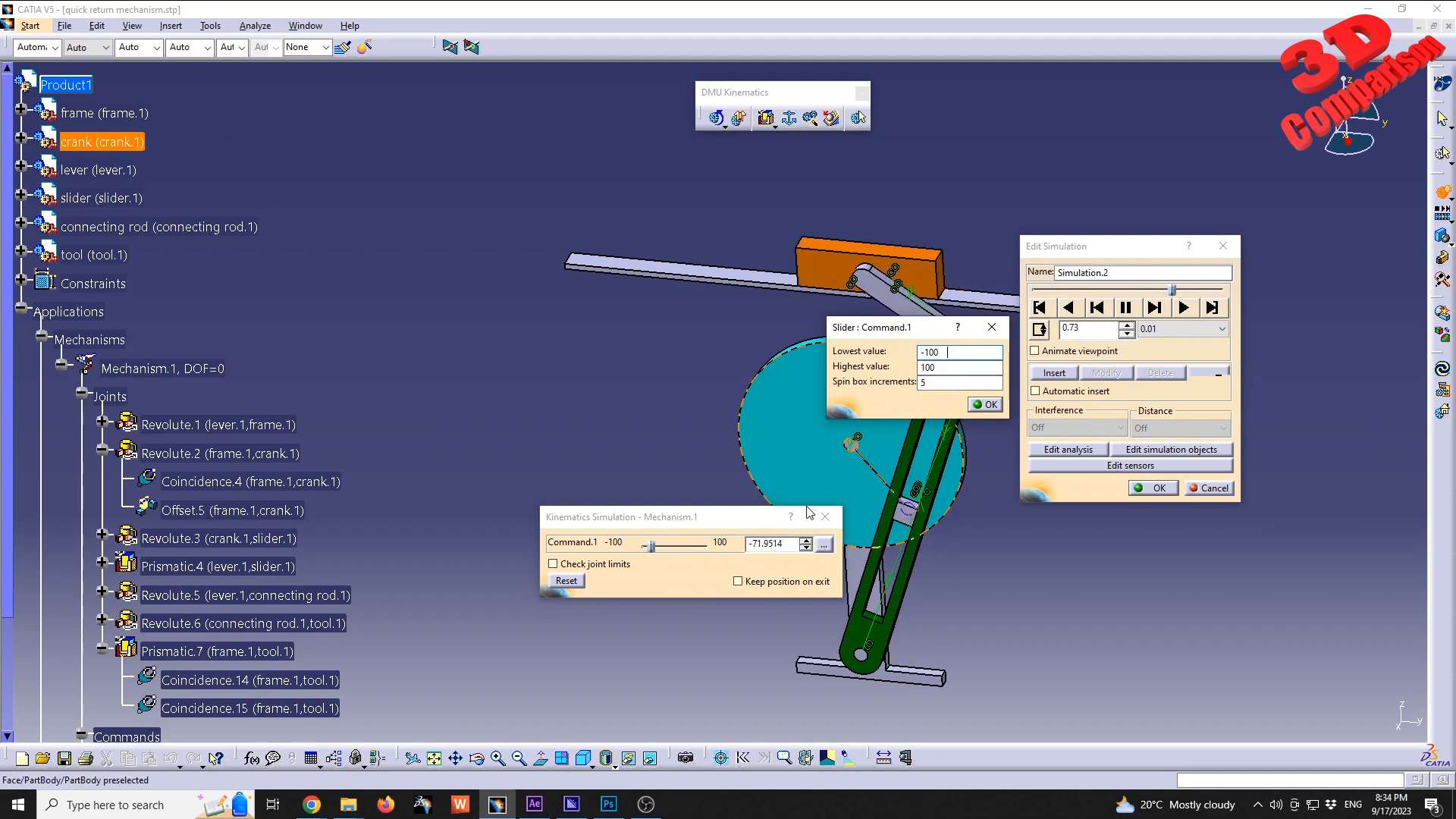
{"action": "left_click", "coordinate": [999, 403]}
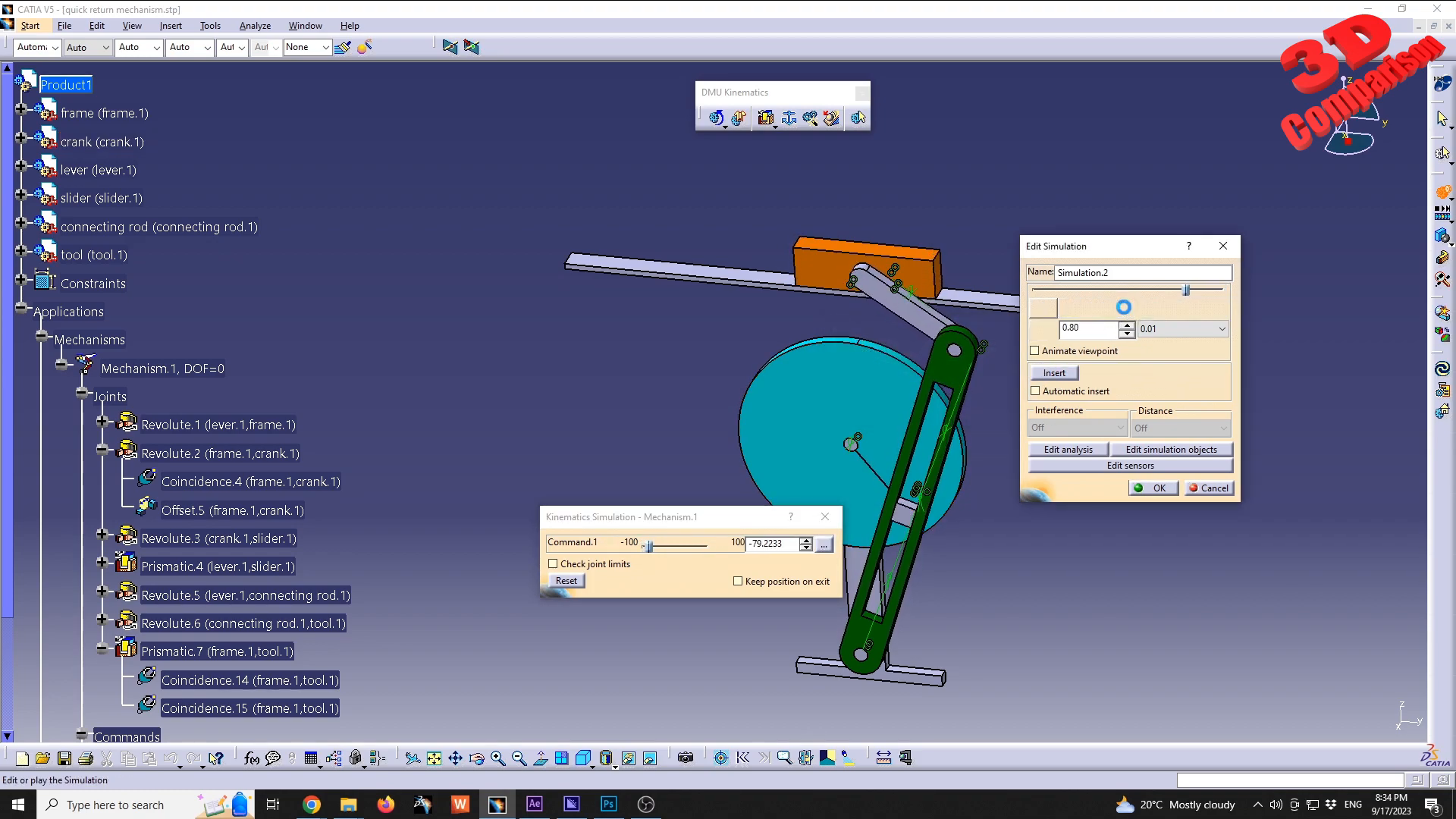
{"action": "left_click", "coordinate": [822, 545]}
{"action": "left_click", "coordinate": [962, 354]}
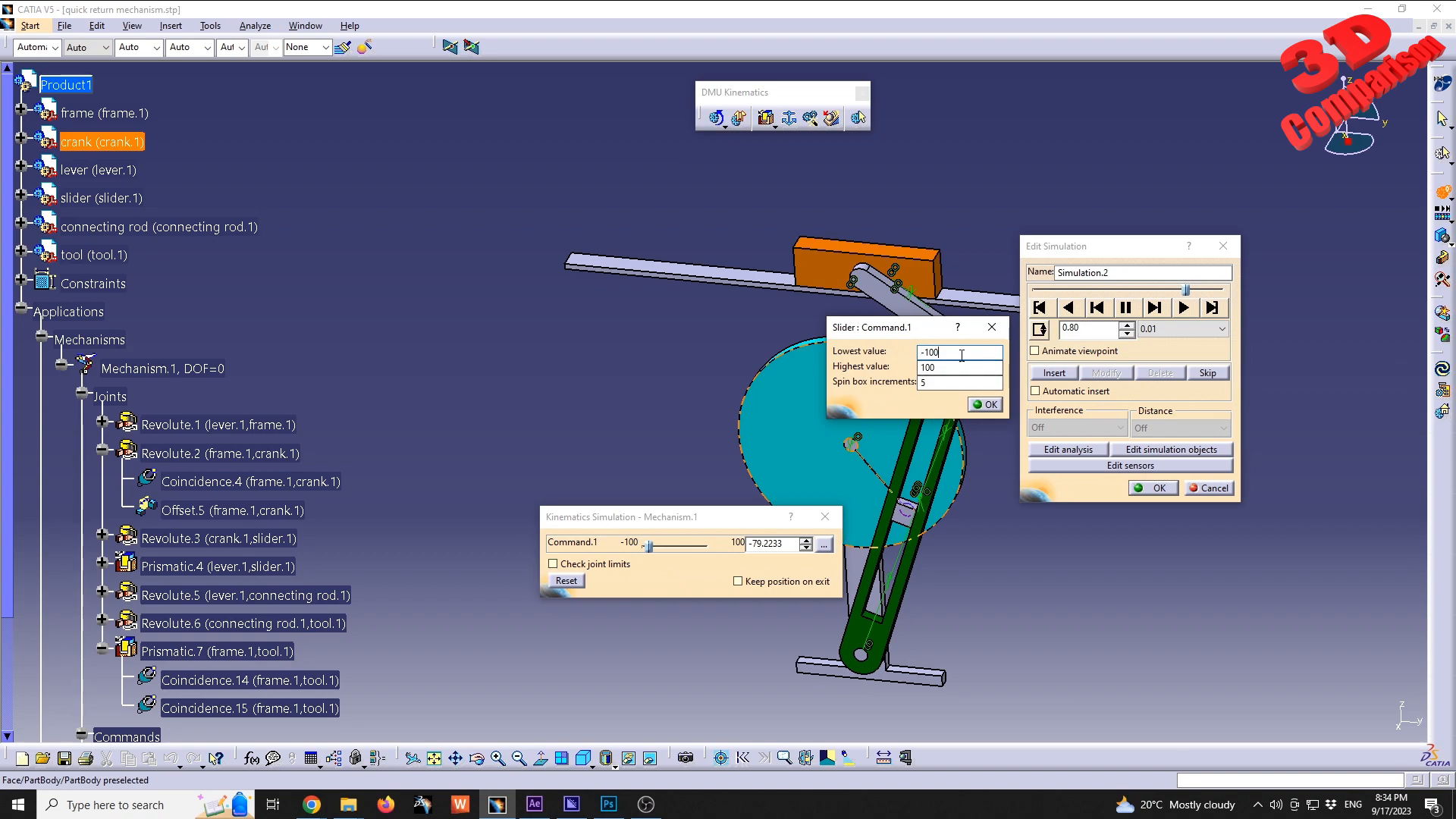
{"action": "type", "text": "0"}
{"action": "key", "text": "Return"}
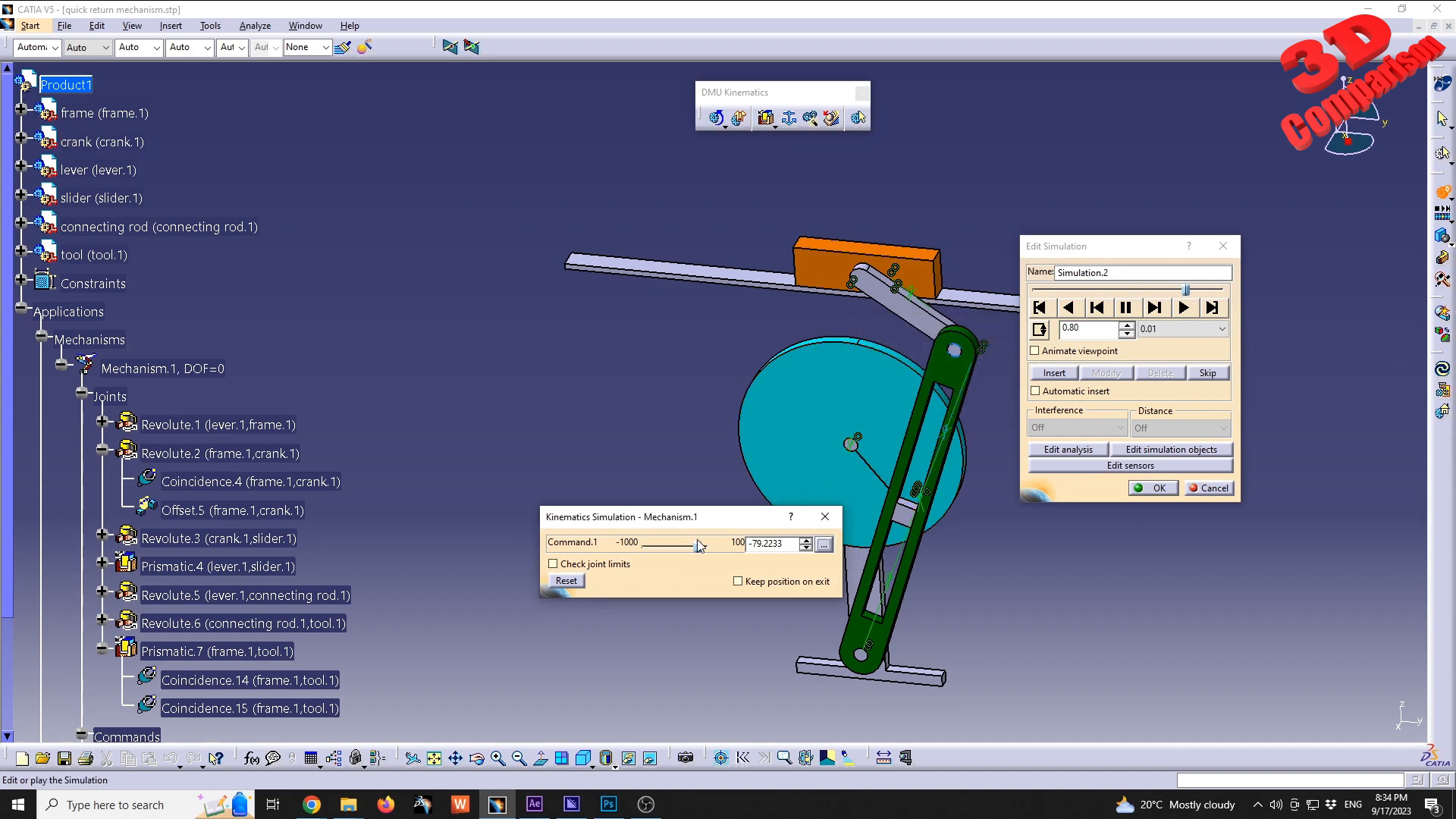
Step: Move the tool to the far end of the rail, with Command.1 at about -904, and insert a shot there
{"action": "left_click_drag", "start_coordinate": [698, 543], "coordinate": [639, 546]}
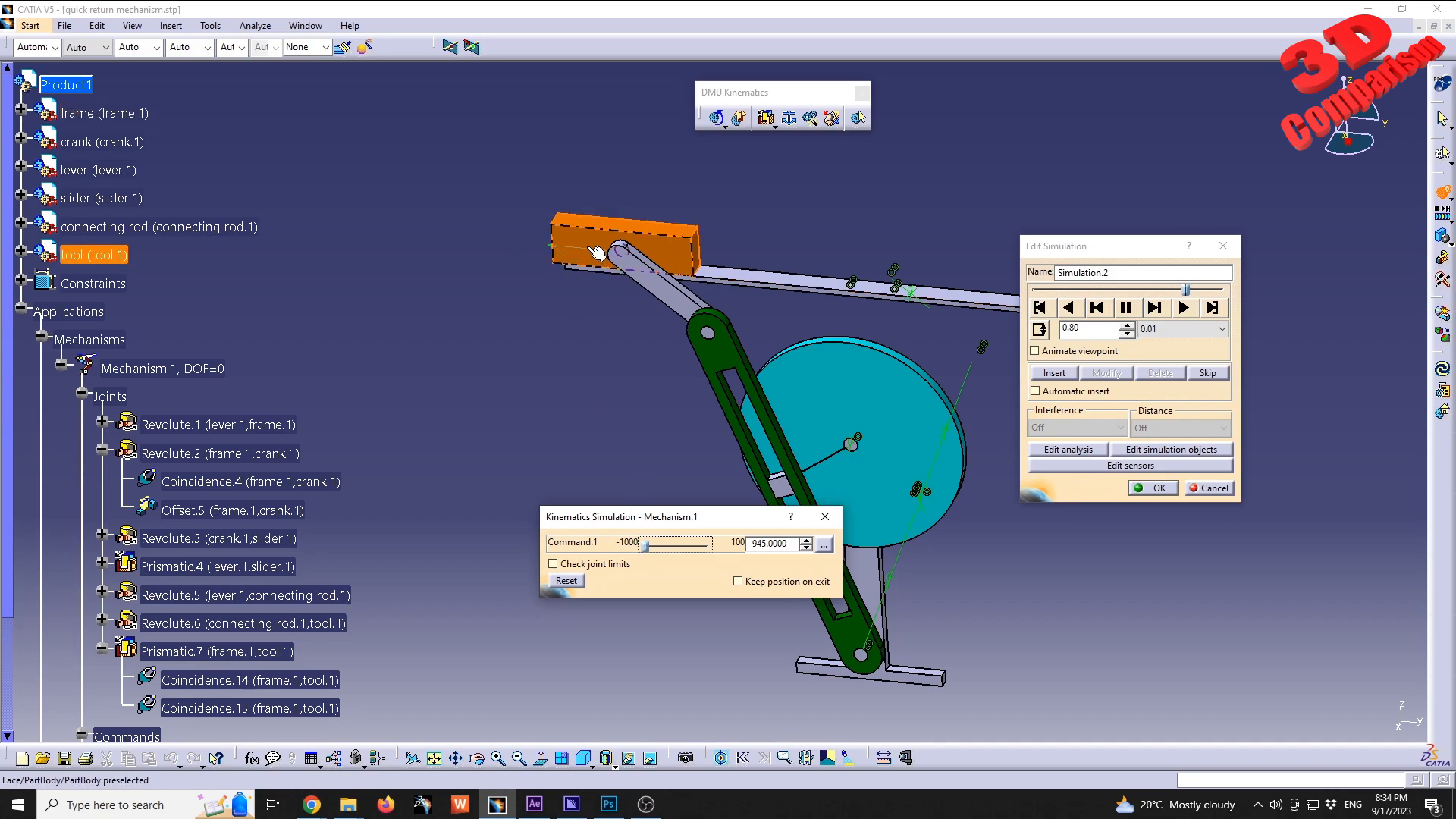
{"action": "mouse_move", "coordinate": [618, 251]}
{"action": "left_mouse_down"}
{"action": "mouse_move", "coordinate": [798, 273]}
{"action": "mouse_move", "coordinate": [633, 259]}
{"action": "left_mouse_up"}
{"action": "middle_click_drag", "start_coordinate": [599, 337], "coordinate": [748, 289]}
{"action": "left_click_drag", "start_coordinate": [739, 283], "coordinate": [710, 281]}
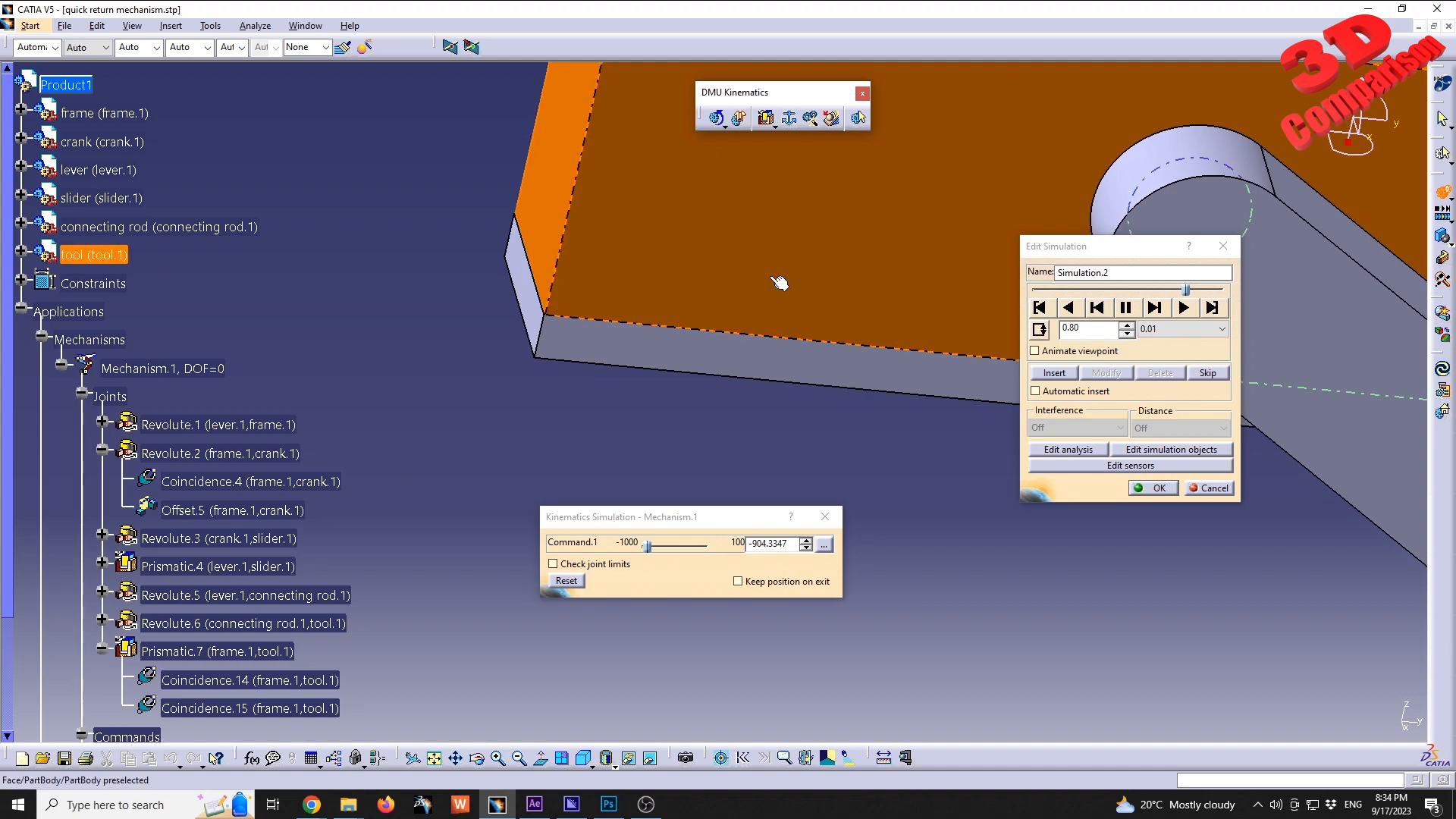
{"action": "left_click", "coordinate": [1054, 372]}
{"action": "middle_click_drag", "start_coordinate": [741, 455], "coordinate": [667, 350]}
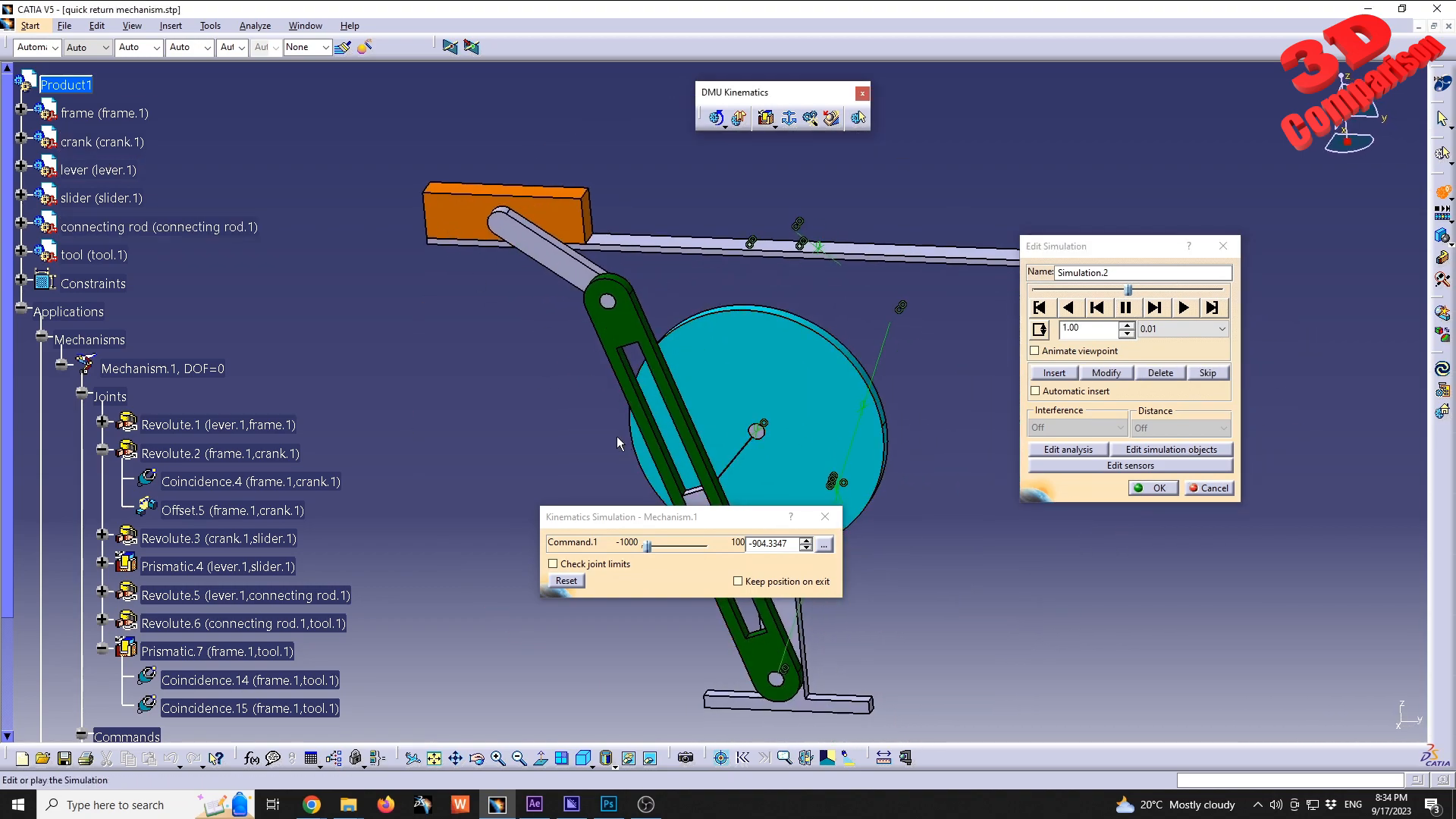
Step: Replay the extended simulation from its start with an interpolation step of 0.01
{"action": "left_click", "coordinate": [1036, 305]}
{"action": "left_click", "coordinate": [1185, 329]}
{"action": "left_click", "coordinate": [1172, 402]}
{"action": "left_click", "coordinate": [1183, 308]}
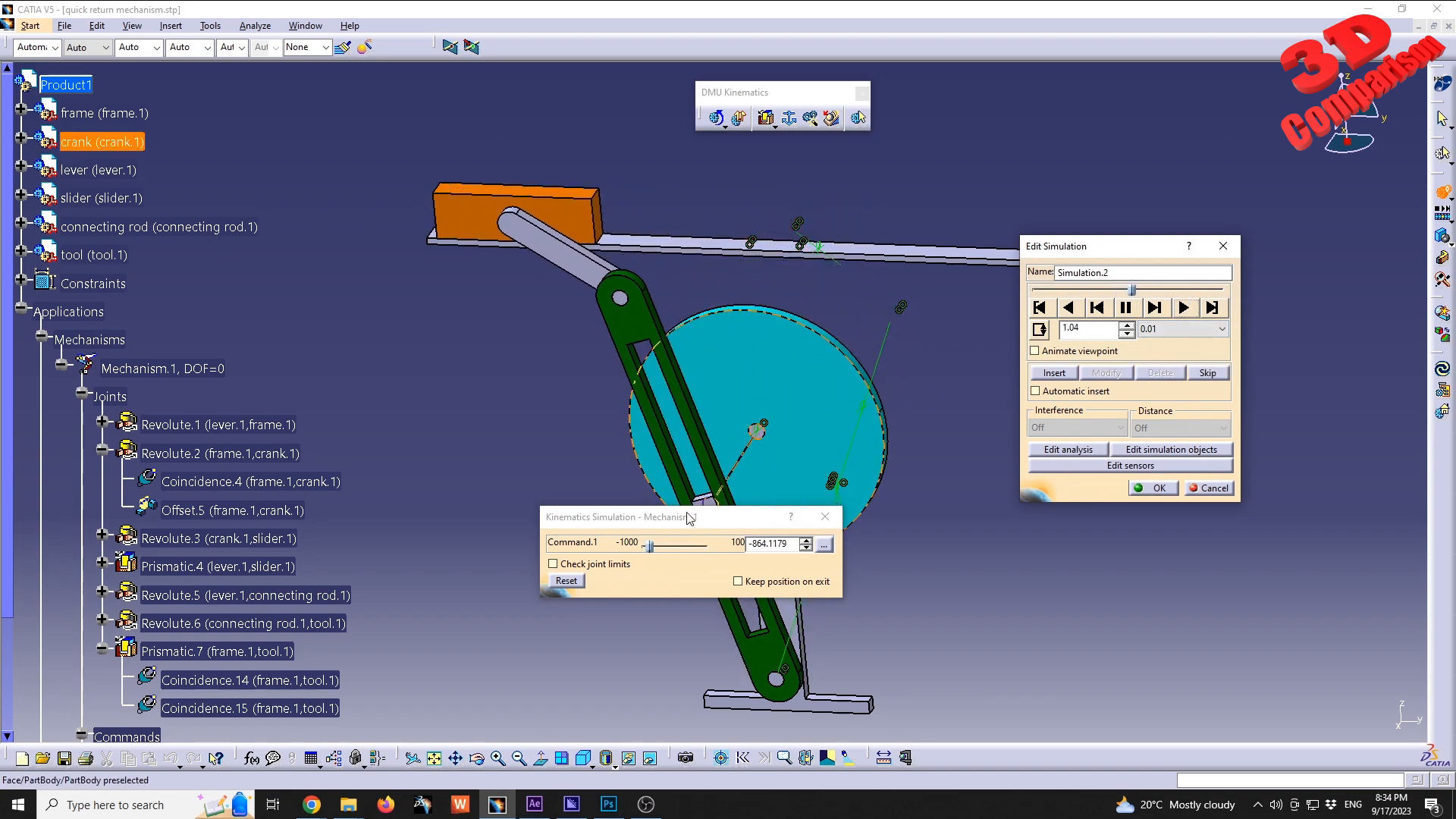
{"action": "middle_click_drag", "start_coordinate": [799, 427], "coordinate": [827, 351]}
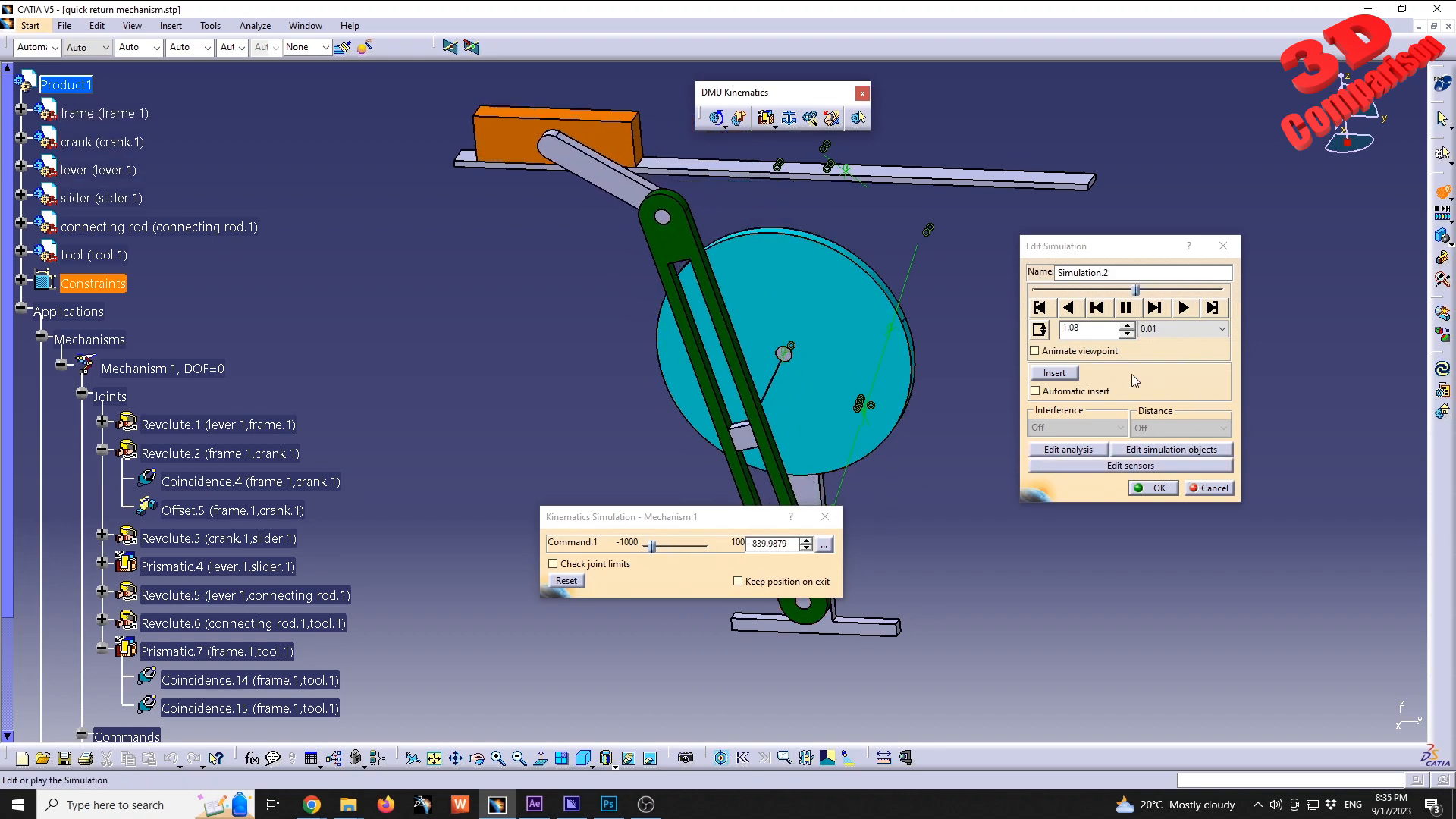
Step: Set the highest value of the Command.1 slider to 1000
{"action": "left_click", "coordinate": [824, 545]}
{"action": "left_click", "coordinate": [953, 367]}
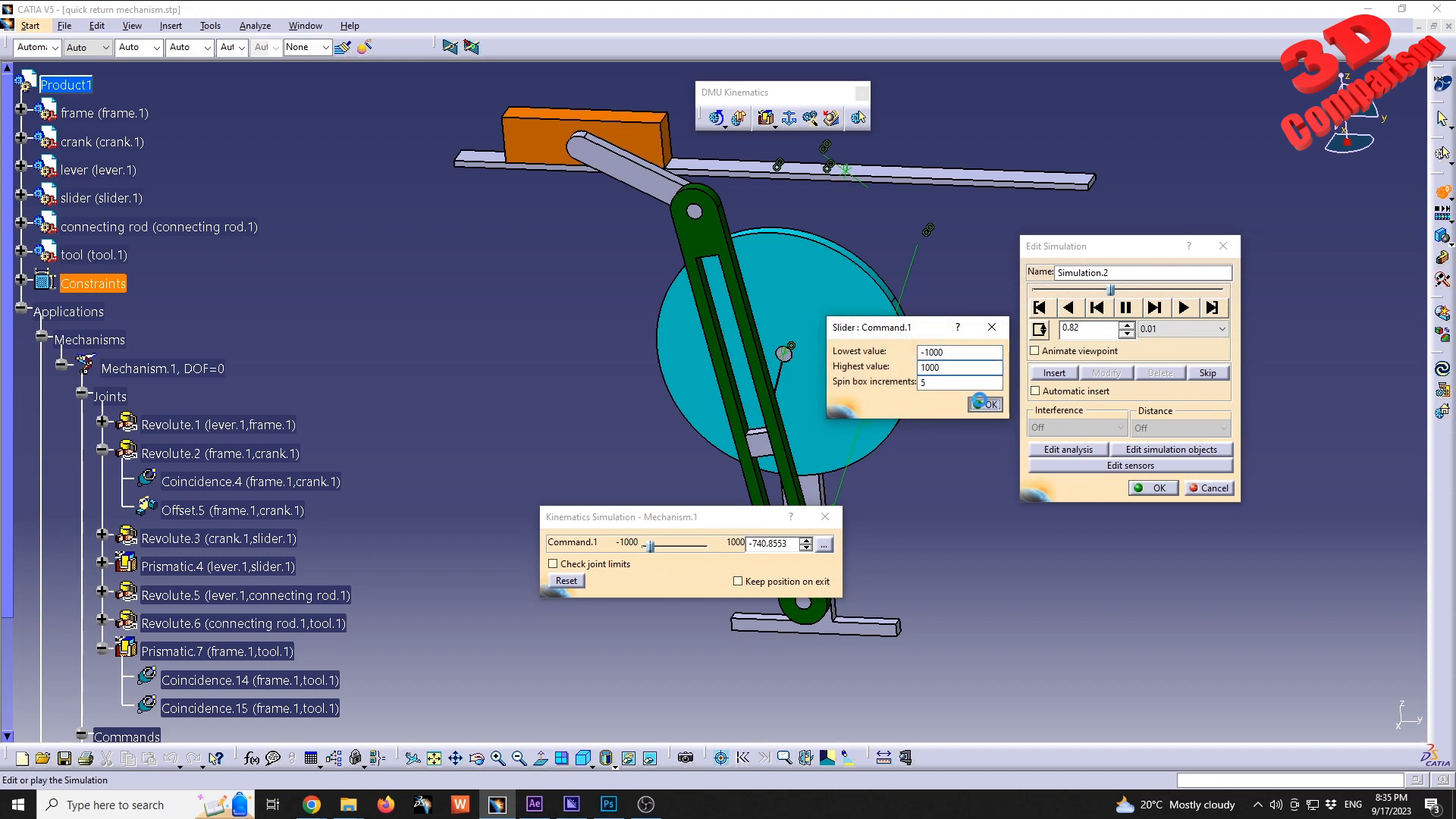
{"action": "left_click", "coordinate": [984, 402]}
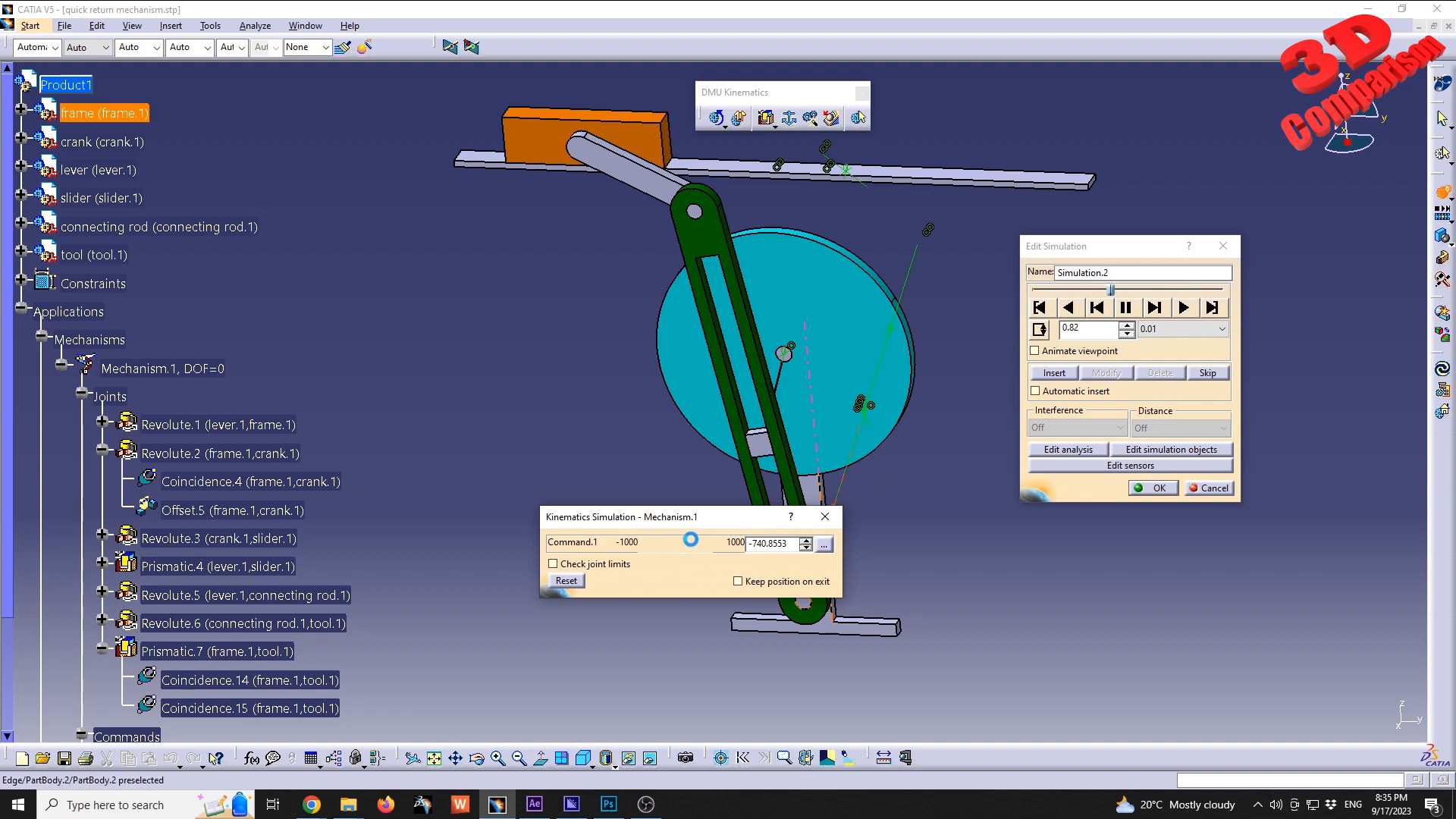
Step: Move the tool in the opposite direction to Command.1 = 180 and insert a shot
{"action": "left_click_drag", "start_coordinate": [650, 545], "coordinate": [680, 545]}
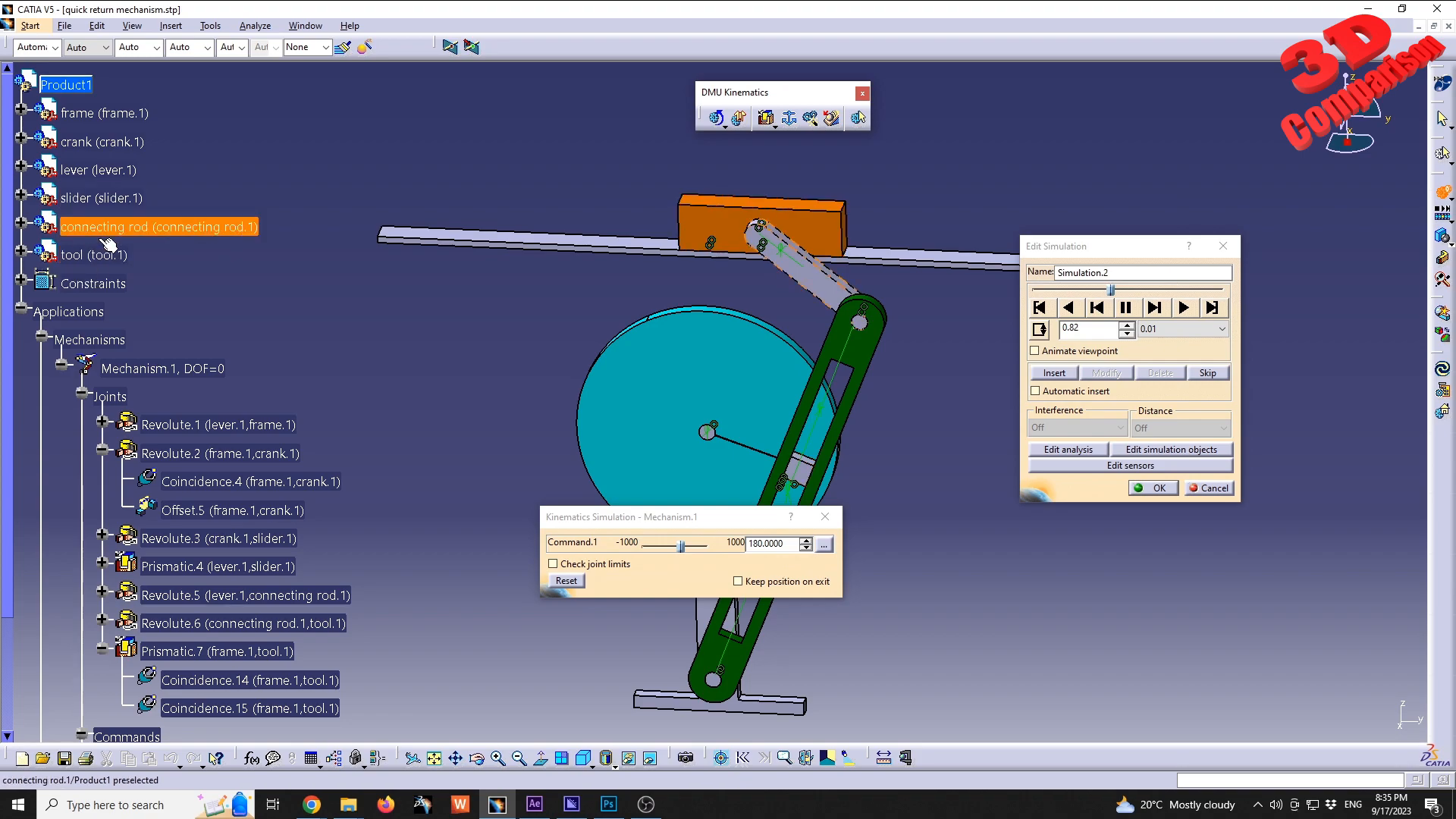
{"action": "left_click", "coordinate": [684, 551]}
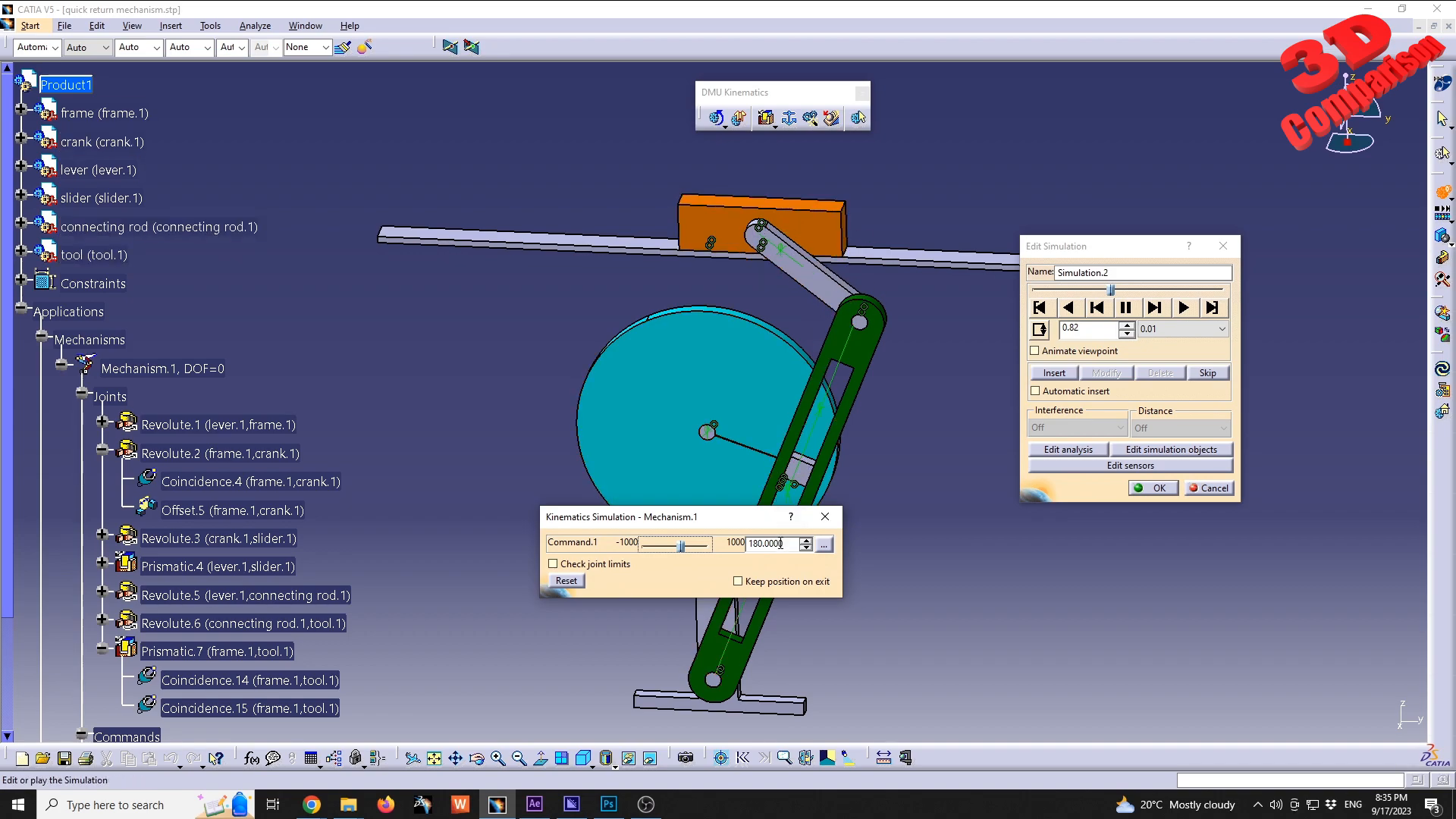
{"action": "left_click", "coordinate": [1060, 373]}
Step: Replay the simulation from its start, set the interpolation step to 0.04, and close the simulation without keeping it
{"action": "left_click", "coordinate": [1039, 307]}
{"action": "left_click", "coordinate": [1222, 328]}
{"action": "left_click", "coordinate": [1180, 358]}
{"action": "left_click", "coordinate": [1183, 307]}
{"action": "left_click", "coordinate": [1213, 328]}
{"action": "left_click", "coordinate": [1168, 376]}
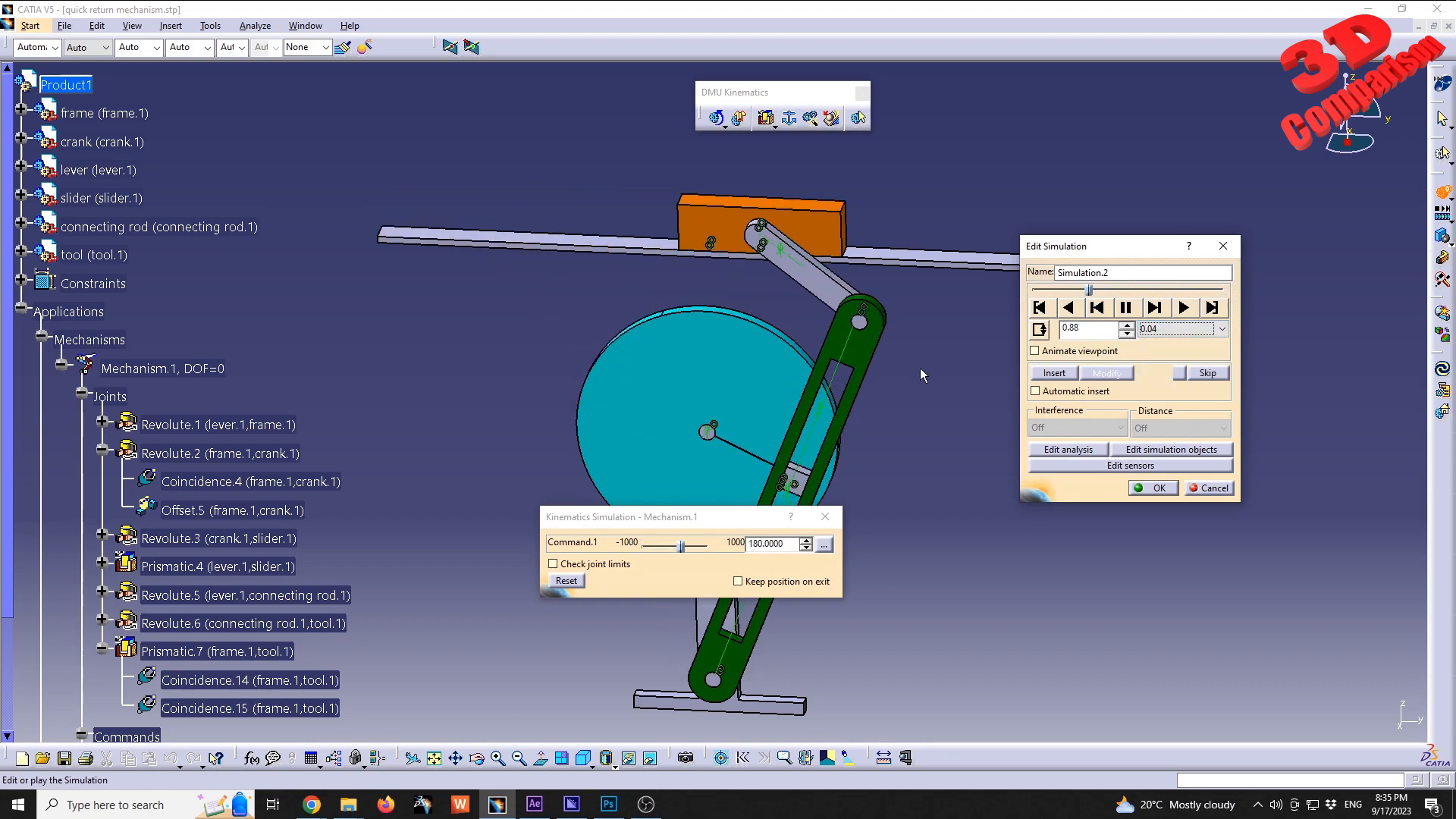
{"action": "left_click", "coordinate": [1204, 488]}
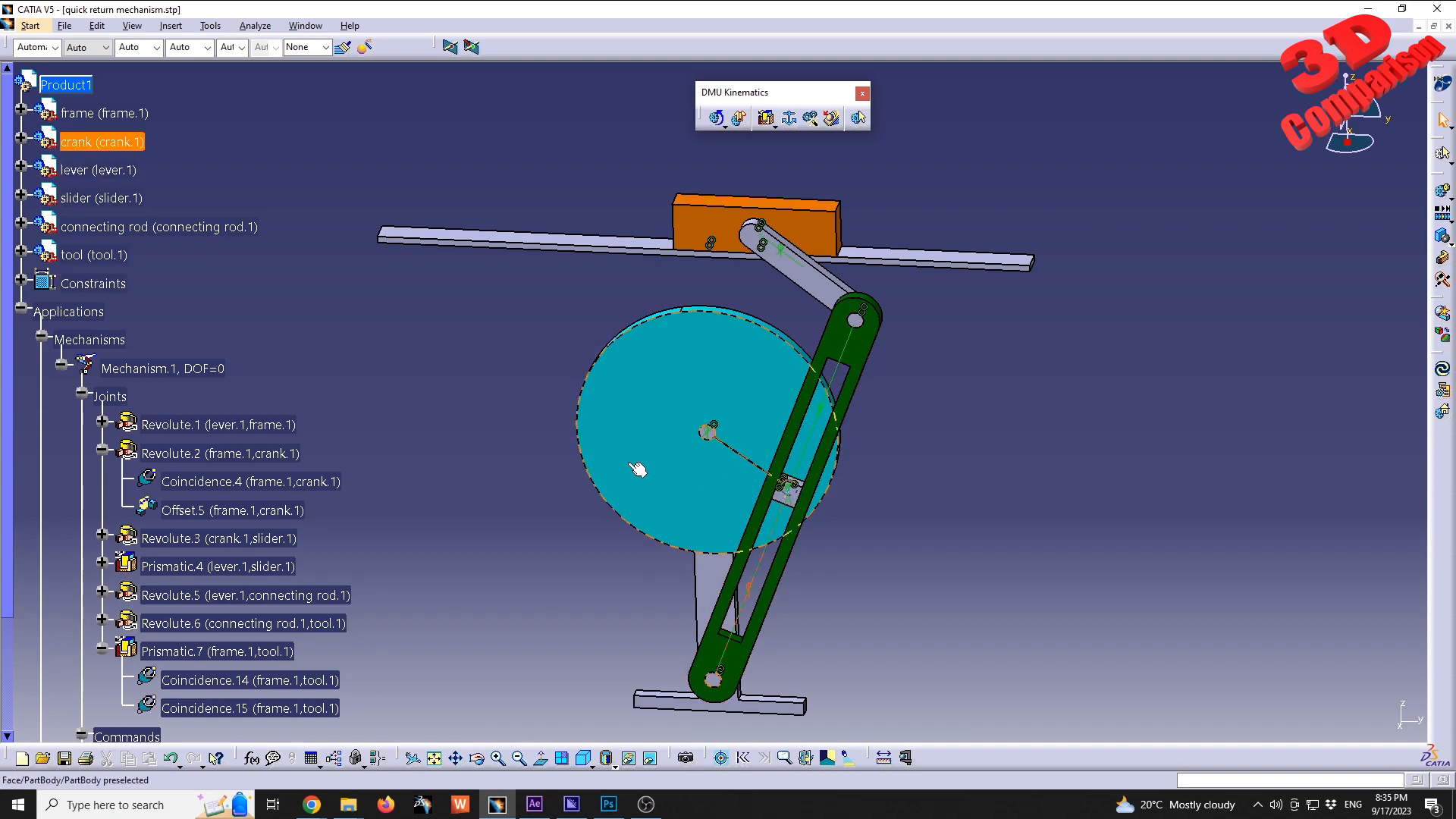
Step: Turn off the length-driven option of the Prismatic.7 joint between the frame and the tool
{"action": "scroll", "coordinate": [227, 607], "scroll_direction": "down", "scroll_amount": 2}
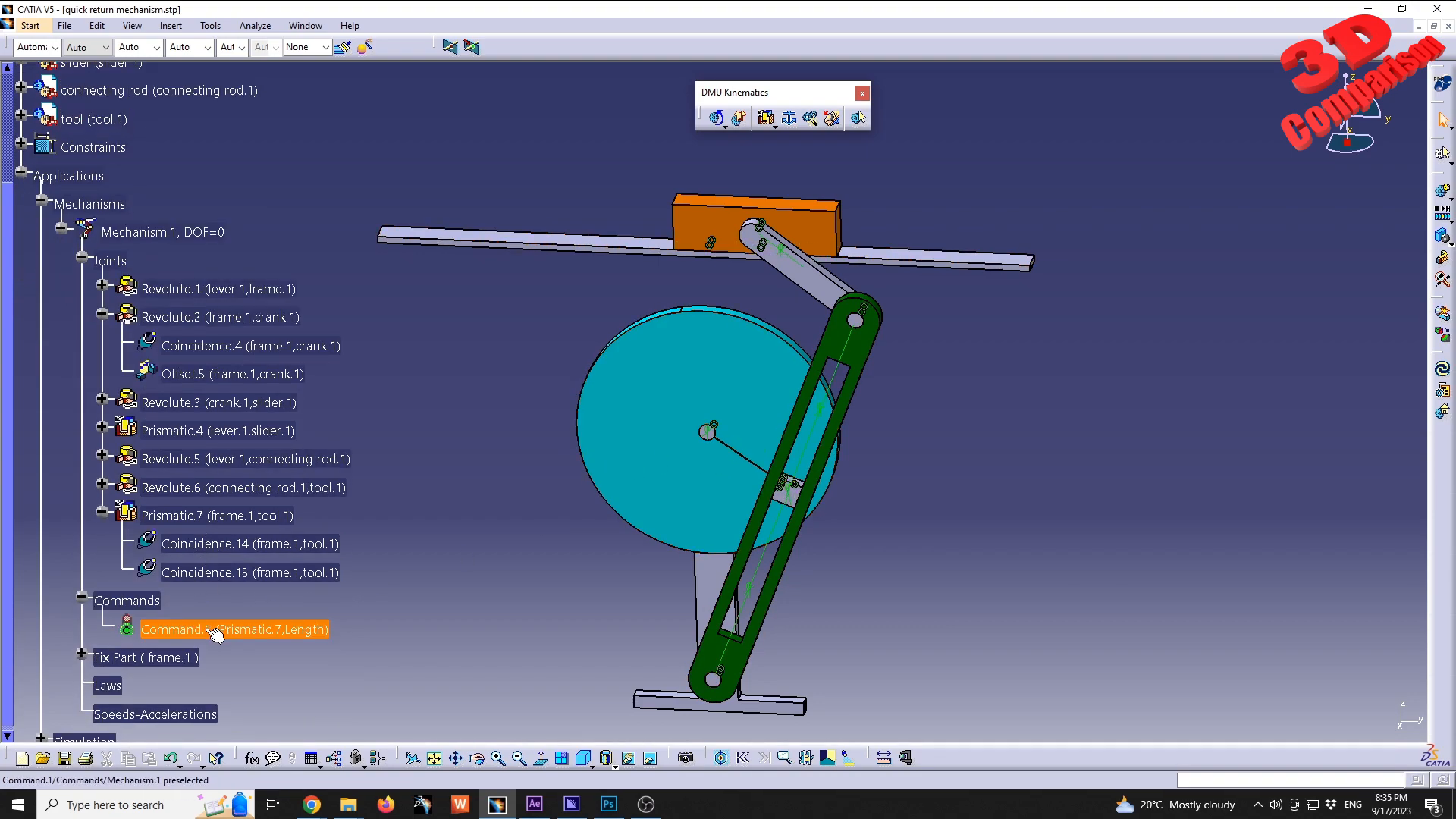
{"action": "double_click", "coordinate": [236, 515]}
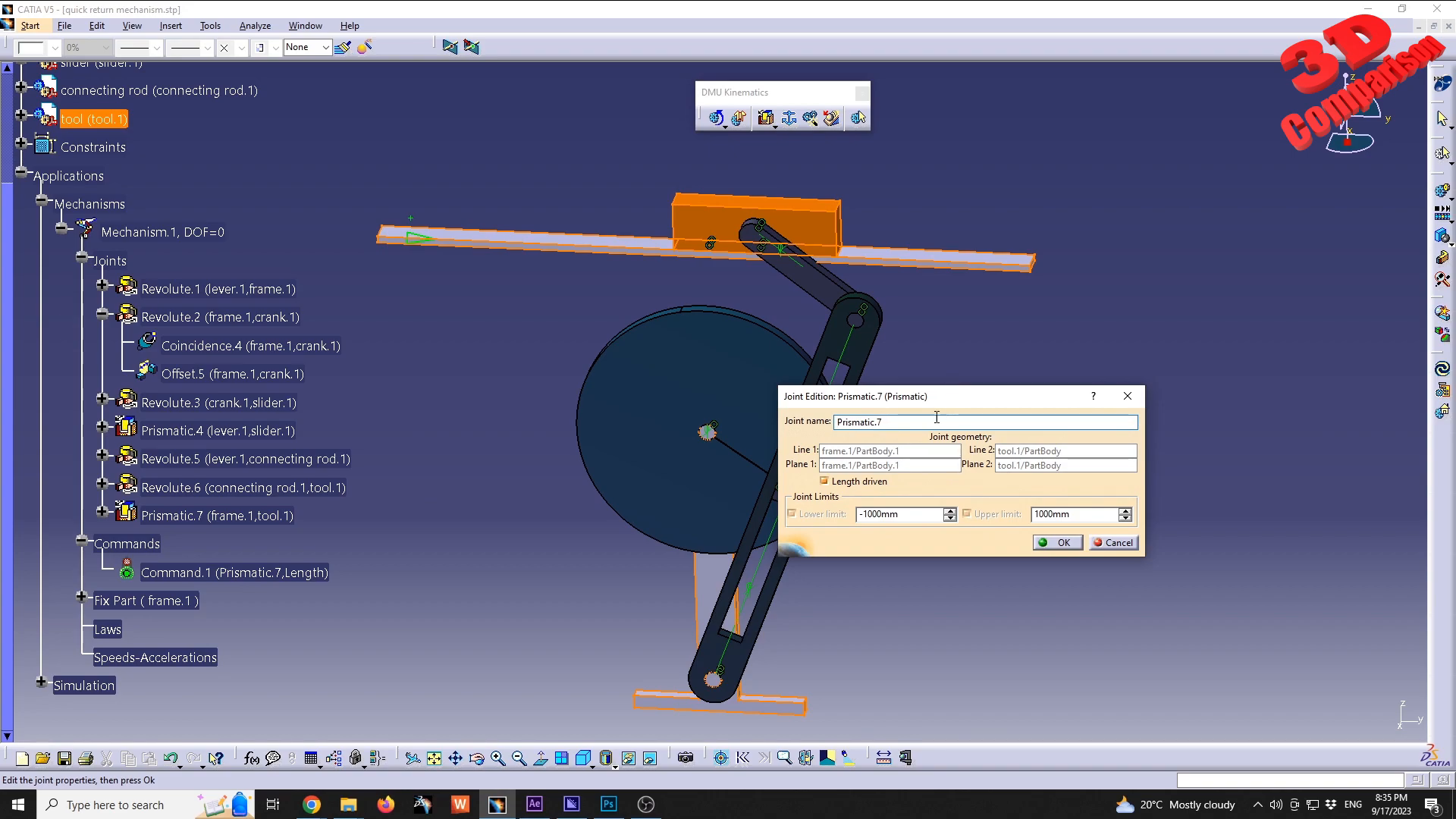
{"action": "left_click", "coordinate": [868, 484]}
{"action": "left_click", "coordinate": [1064, 543]}
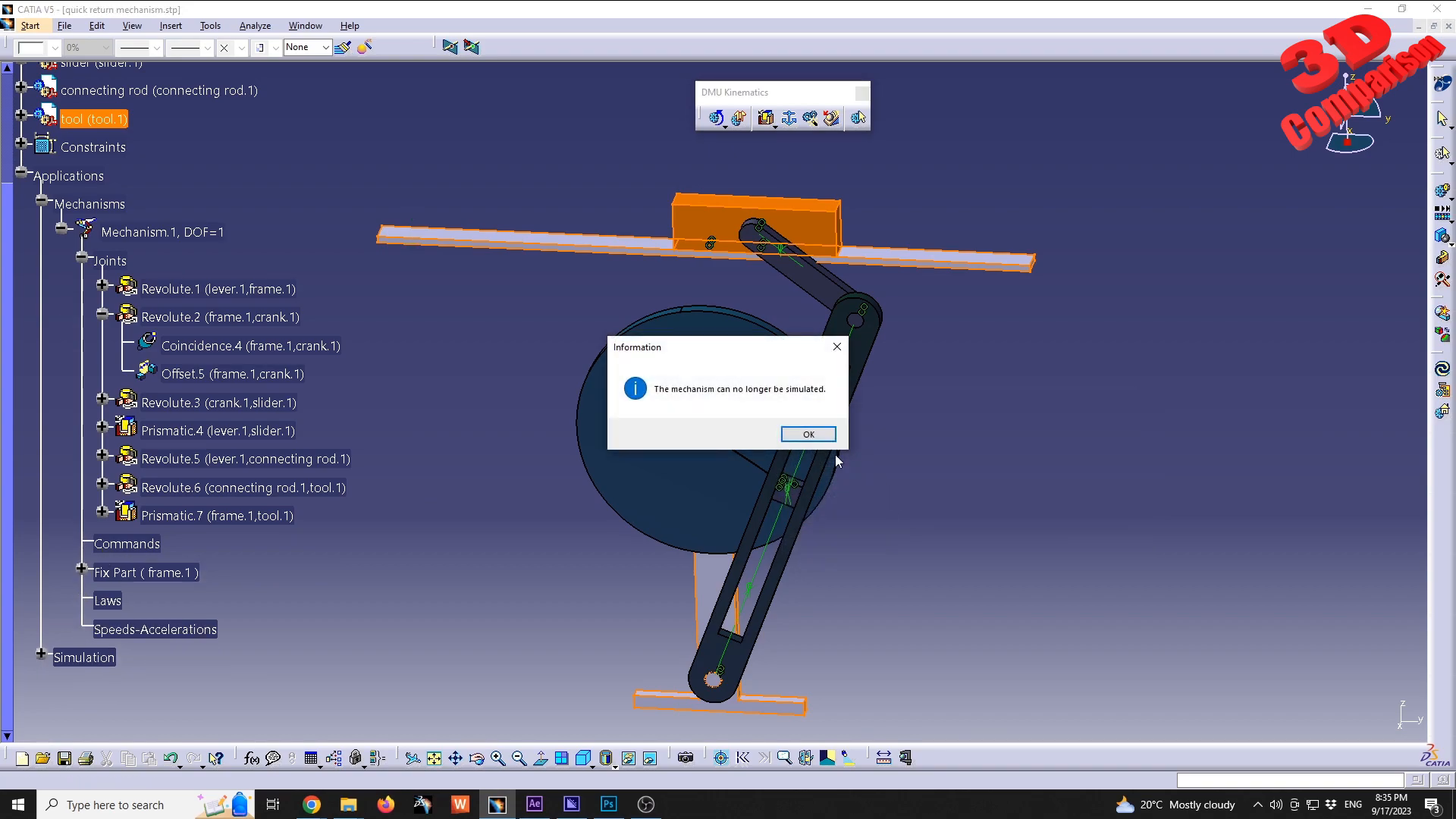
{"action": "left_click", "coordinate": [806, 436]}
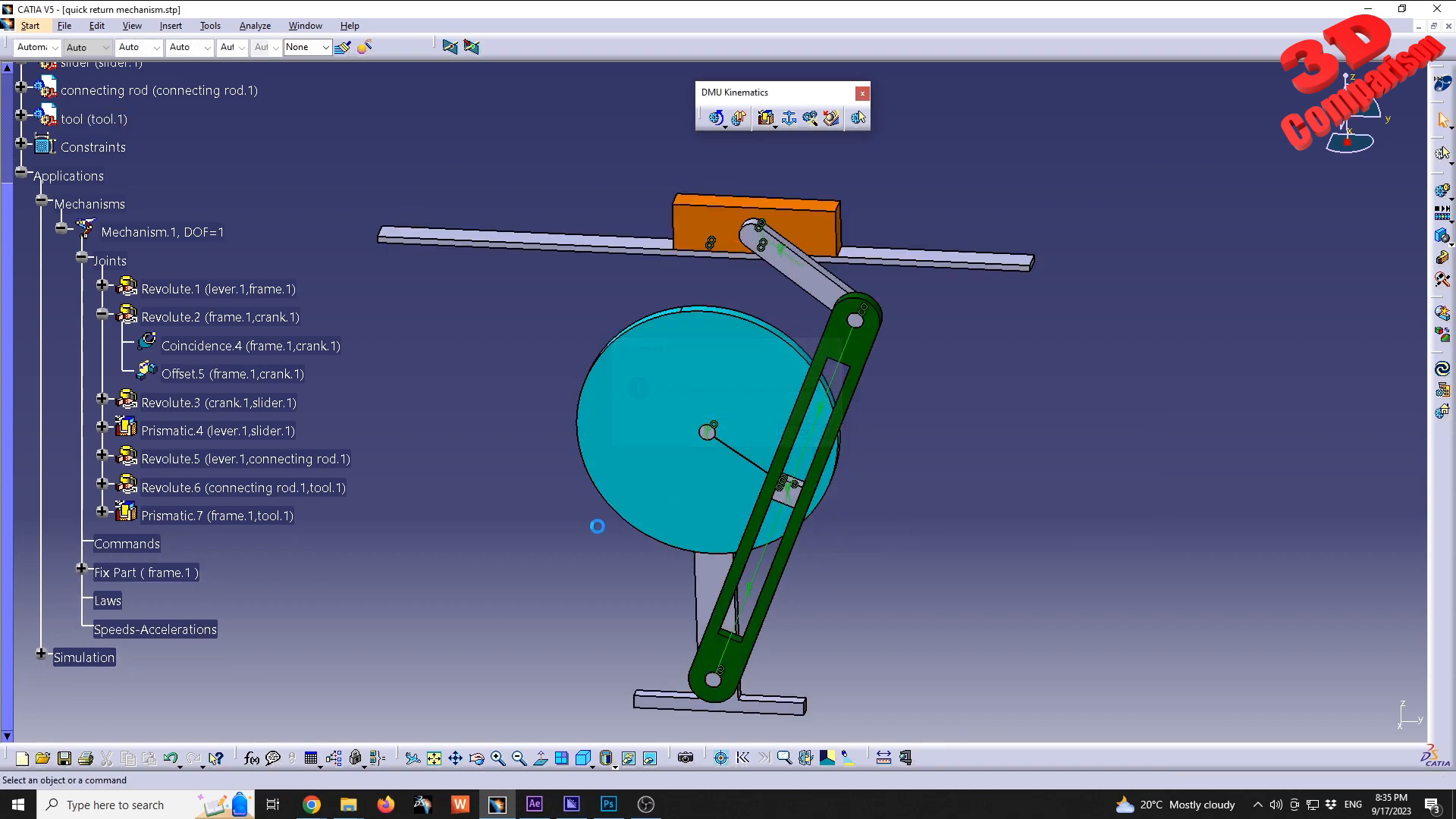
Step: Make the Revolute.2 joint between the frame and the crank angle driven
{"action": "double_click", "coordinate": [254, 319]}
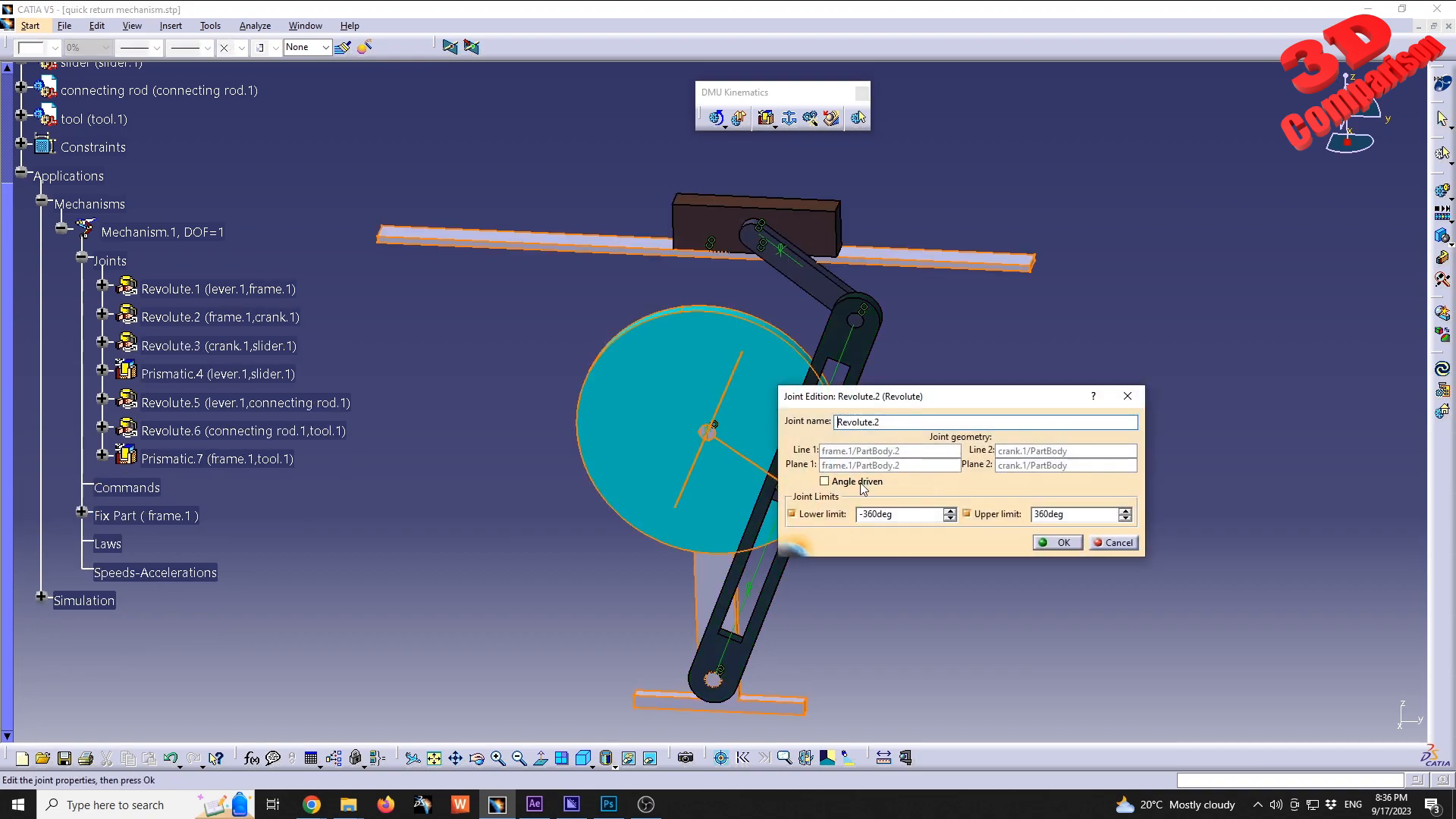
{"action": "left_click", "coordinate": [1062, 543]}
{"action": "left_click", "coordinate": [795, 433]}
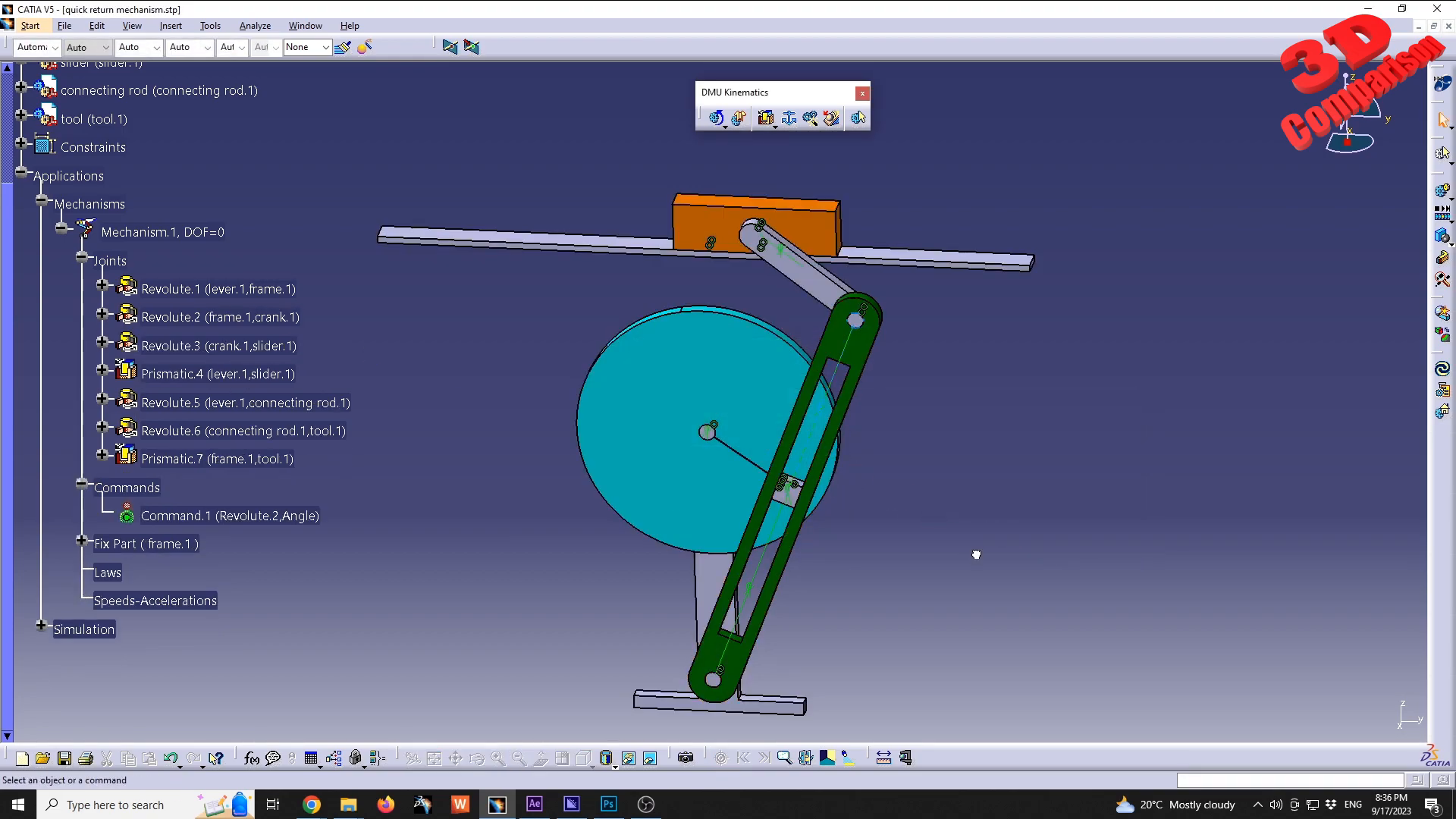
Step: Start a new simulation of Mechanism.1, move Command.1 to 360, and insert a shot
{"action": "left_click", "coordinate": [1442, 189]}
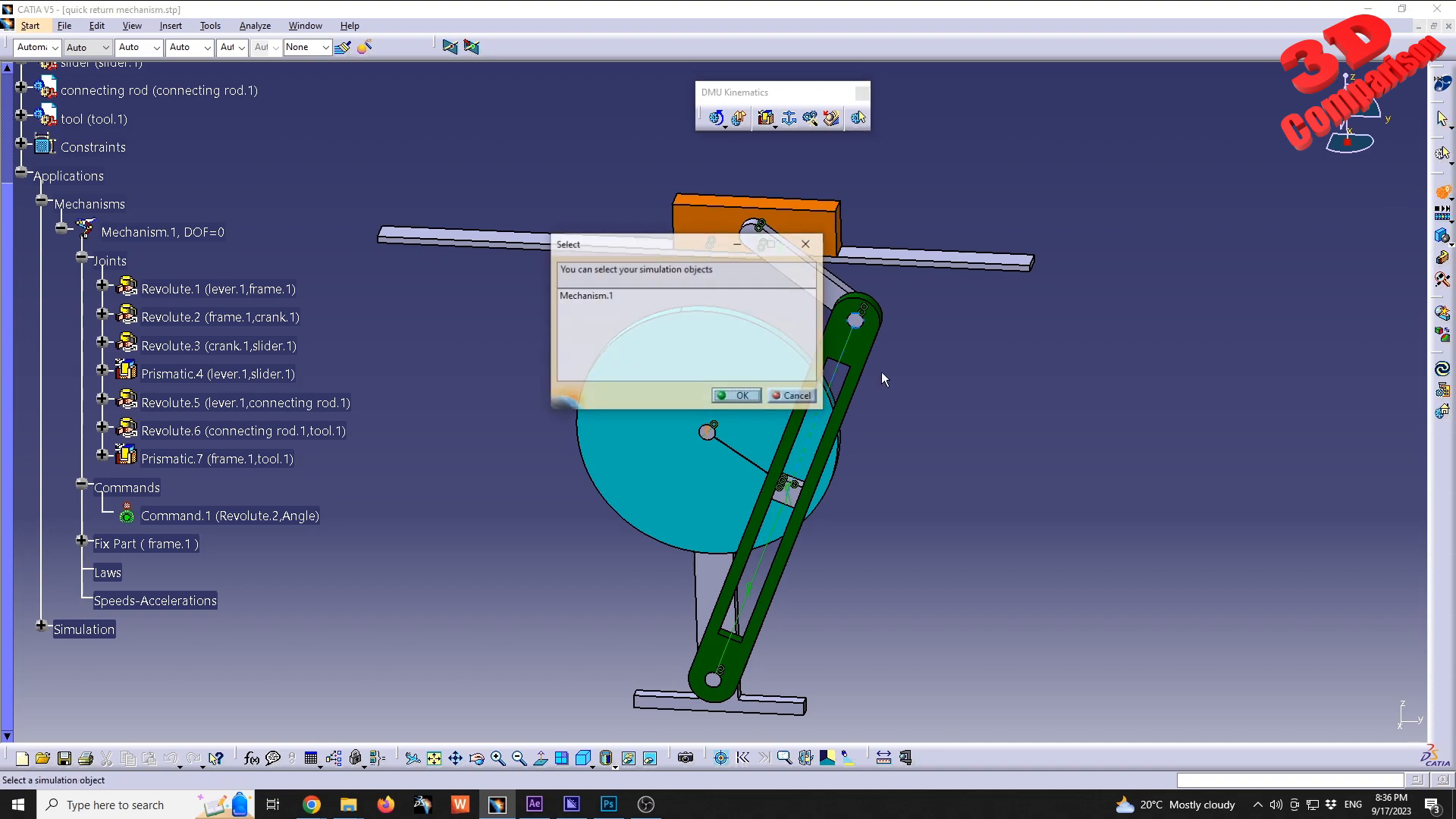
{"action": "key", "text": "Return"}
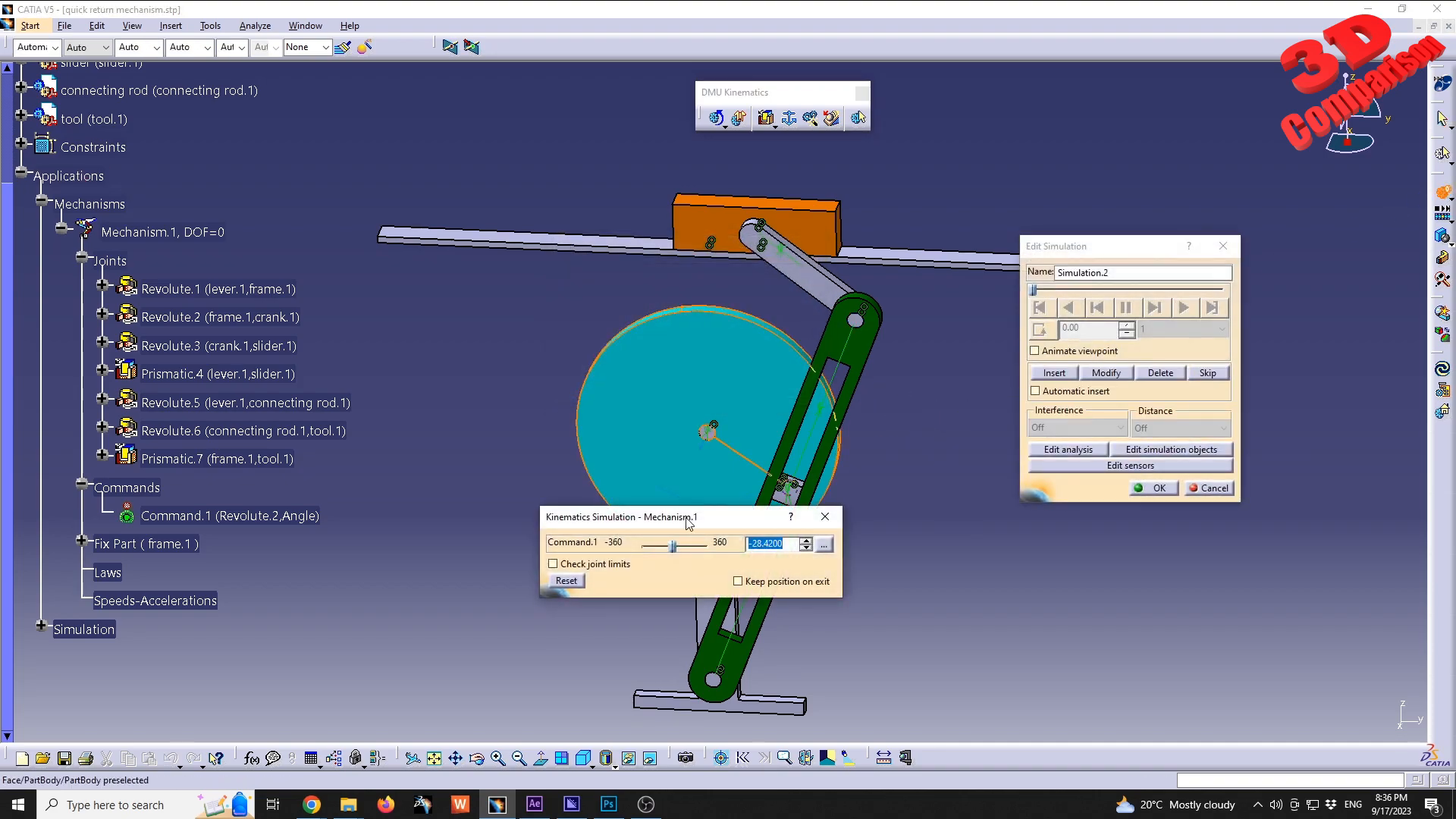
{"action": "left_click_drag", "start_coordinate": [674, 552], "coordinate": [713, 544]}
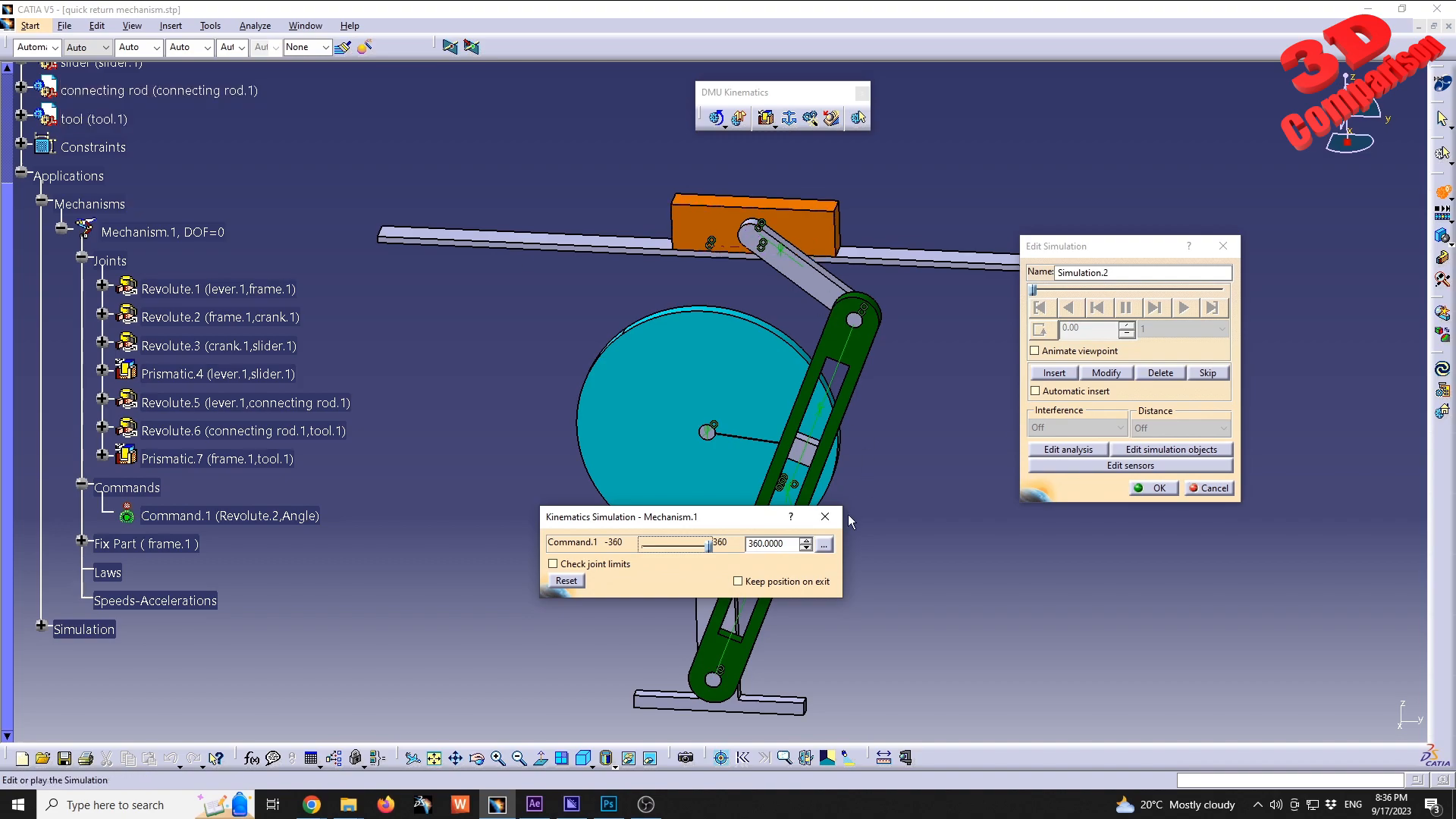
{"action": "left_click", "coordinate": [1066, 373]}
Step: Play the simulation backward with an interpolation step of 0.02 and close it without keeping it
{"action": "left_click", "coordinate": [1222, 328]}
{"action": "left_click", "coordinate": [1167, 372]}
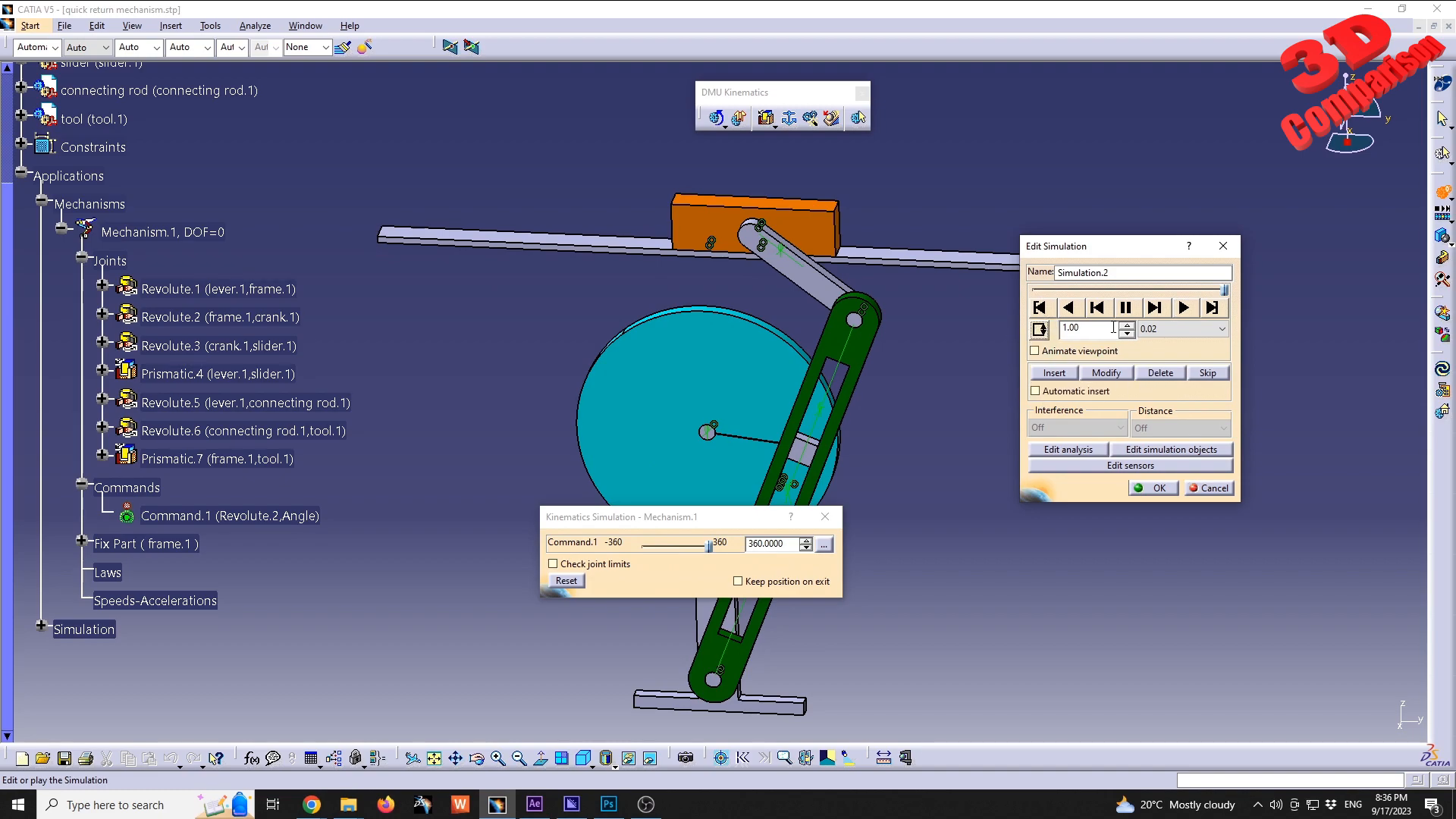
{"action": "left_click", "coordinate": [1067, 307]}
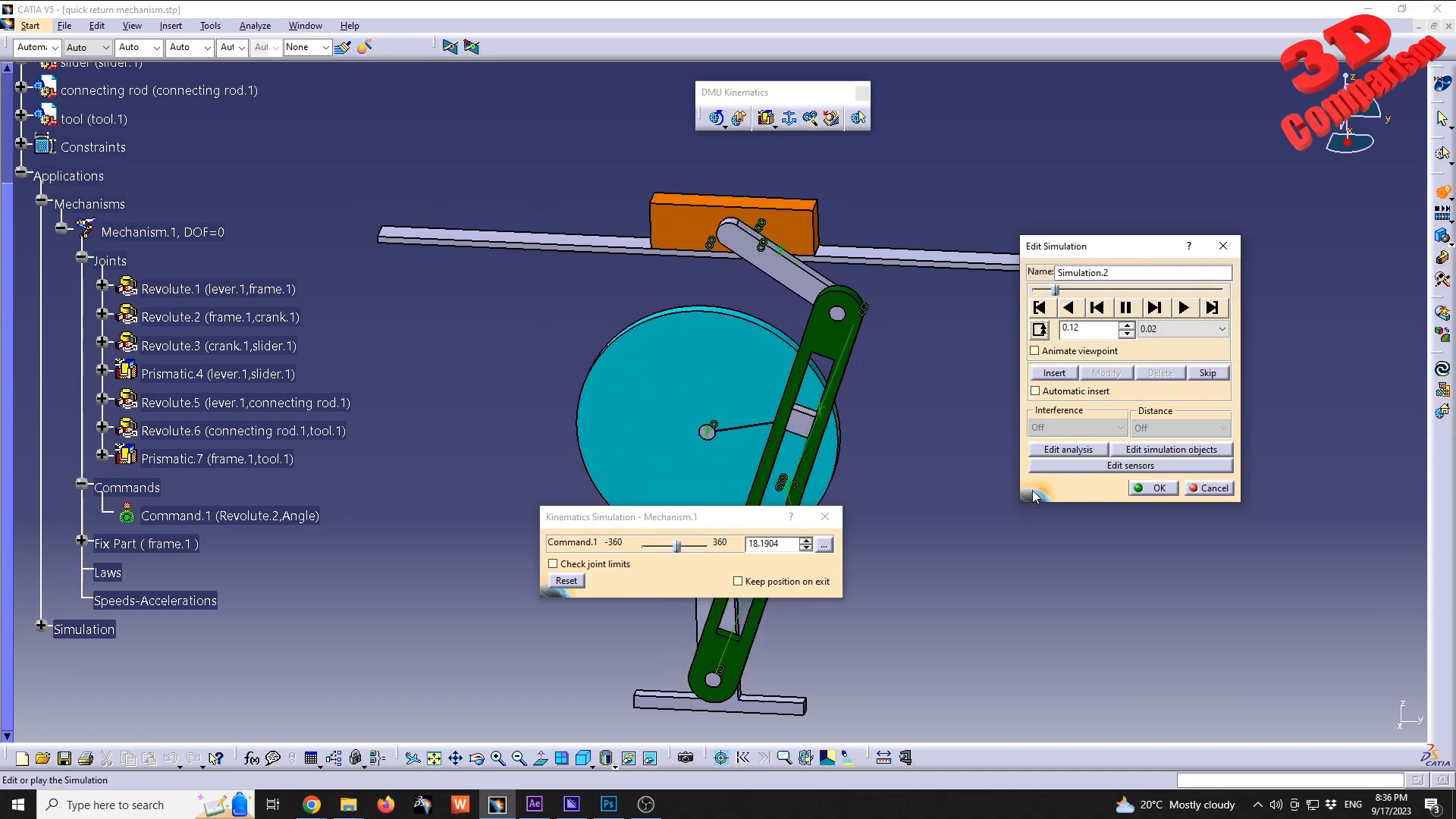
{"action": "left_click", "coordinate": [1213, 488]}
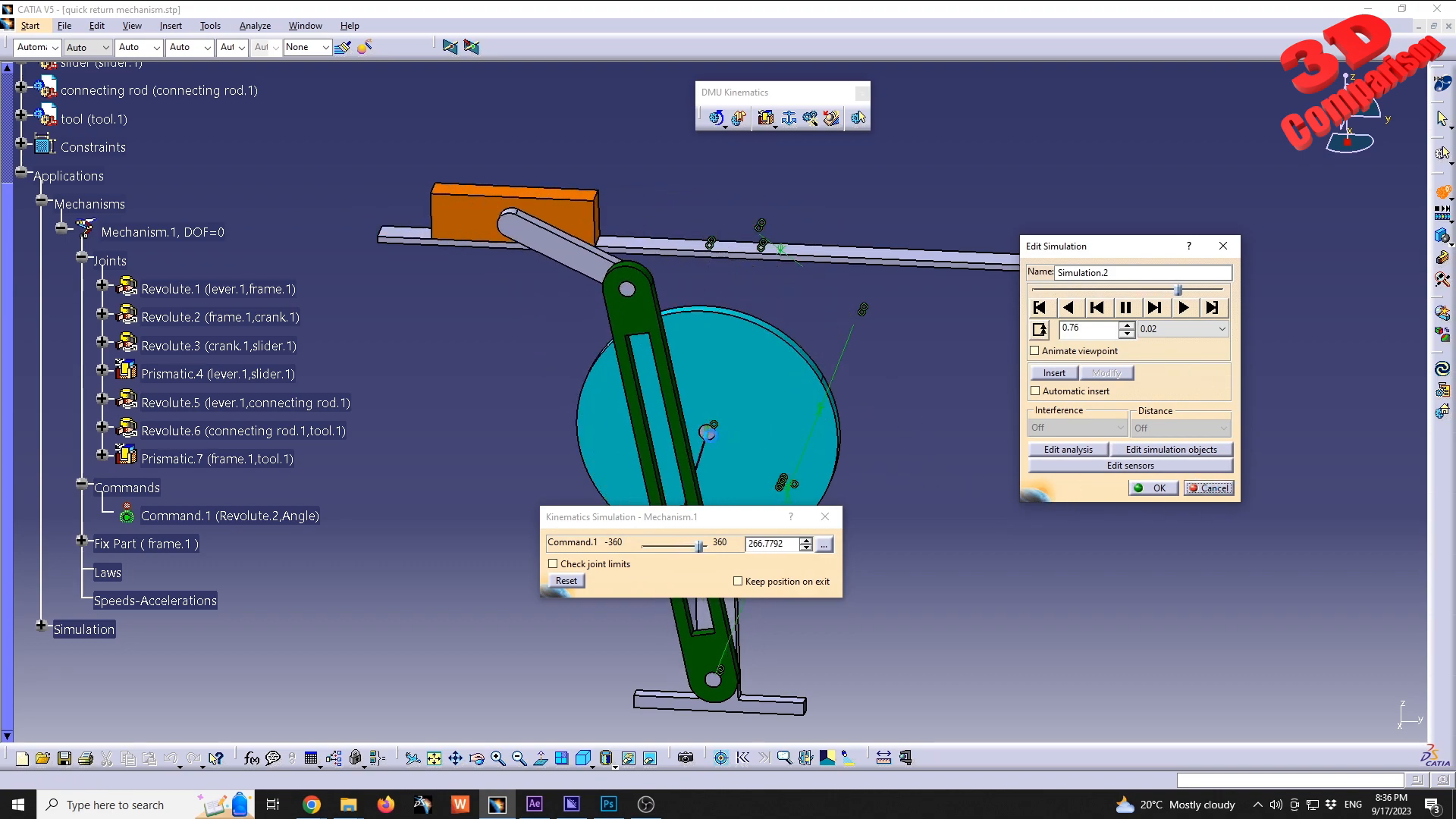
{"action": "middle_click_drag", "start_coordinate": [707, 430], "coordinate": [772, 400]}
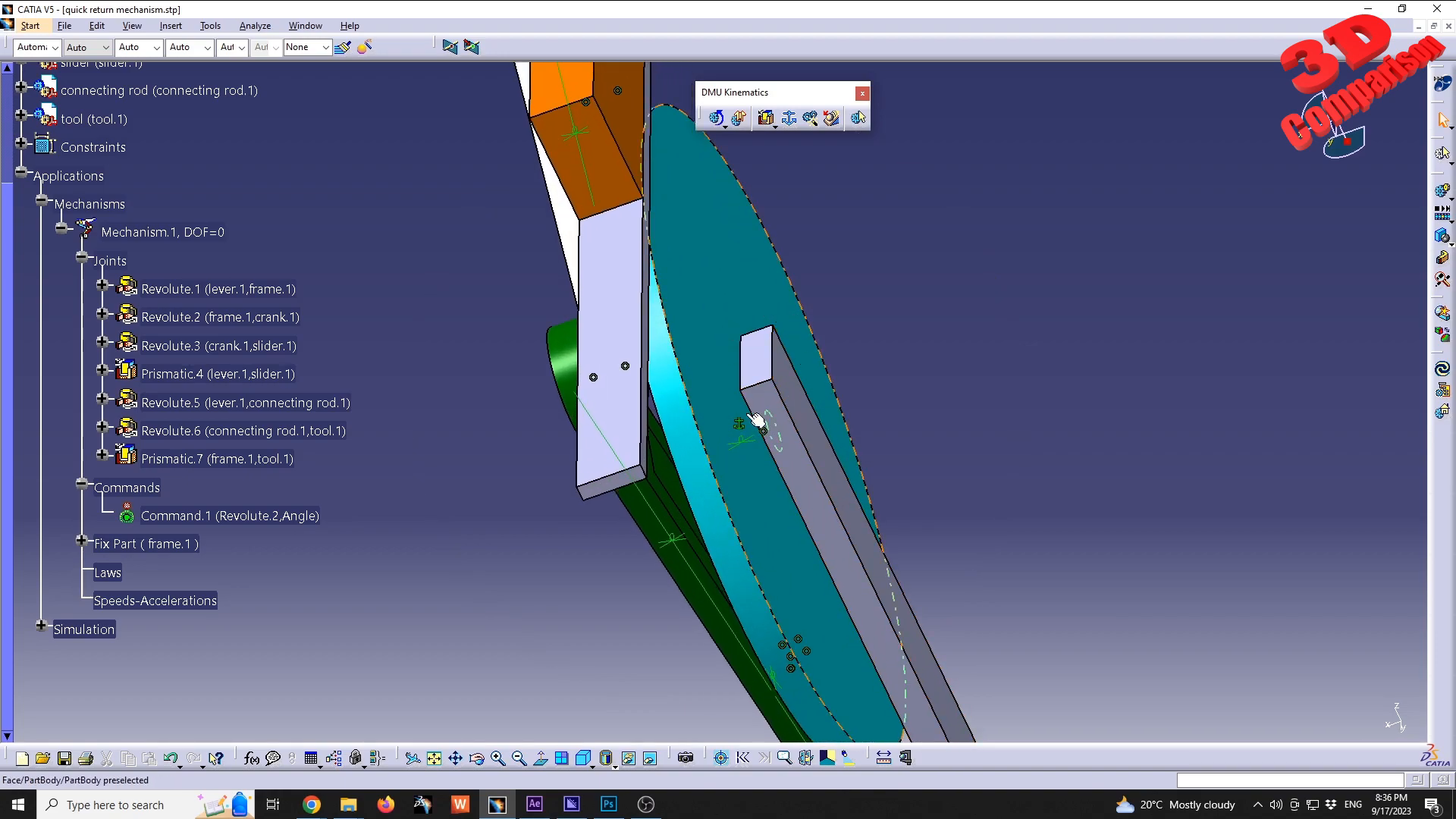
{"action": "middle_click_drag", "start_coordinate": [769, 317], "coordinate": [867, 411]}
{"action": "middle_click_drag", "start_coordinate": [774, 382], "coordinate": [844, 443]}
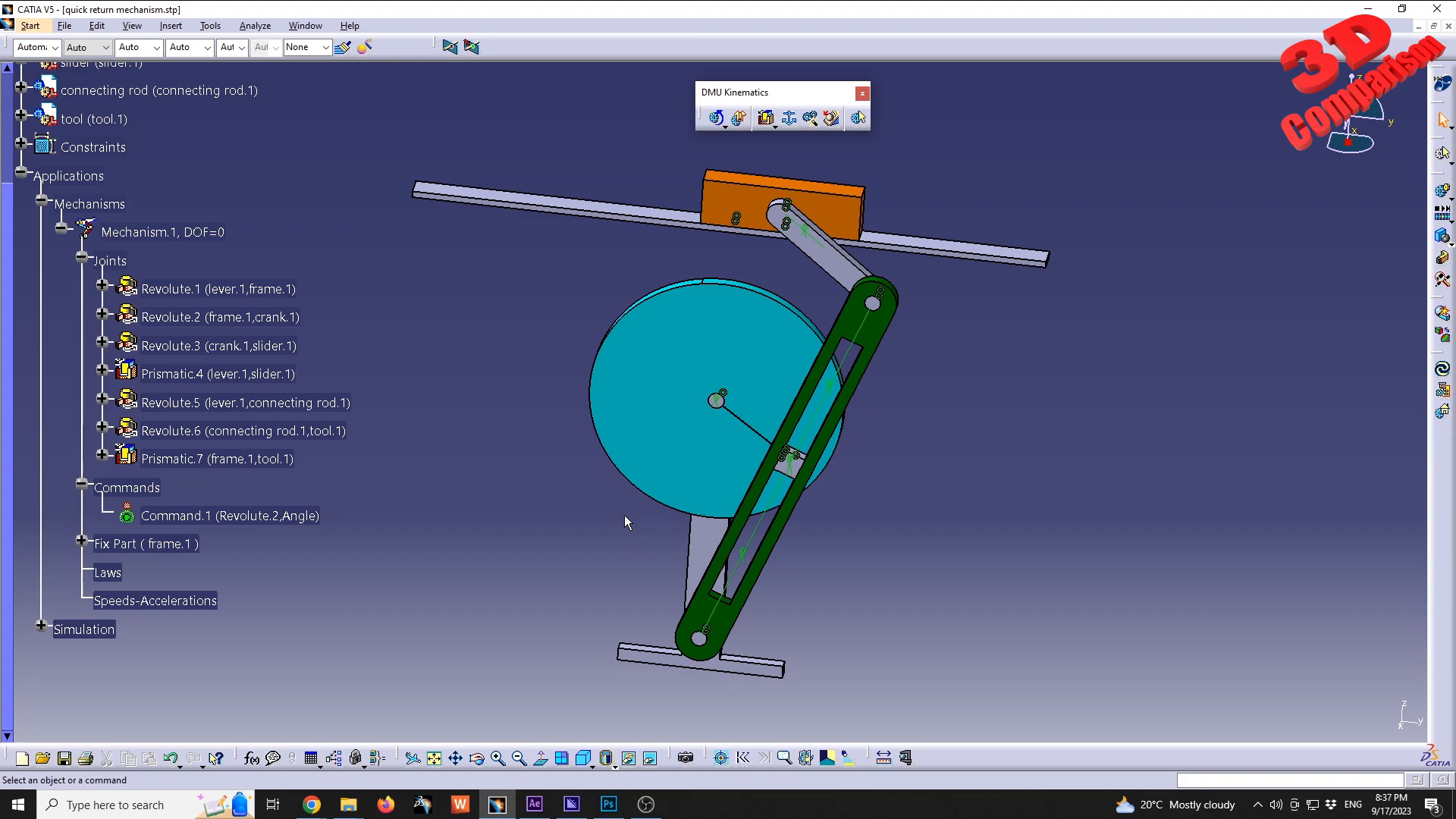
Step: Review the drive options and limits of the Prismatic.7, Revolute.3 and Revolute.2 joints, leaving their settings as they are
{"action": "double_click", "coordinate": [220, 459]}
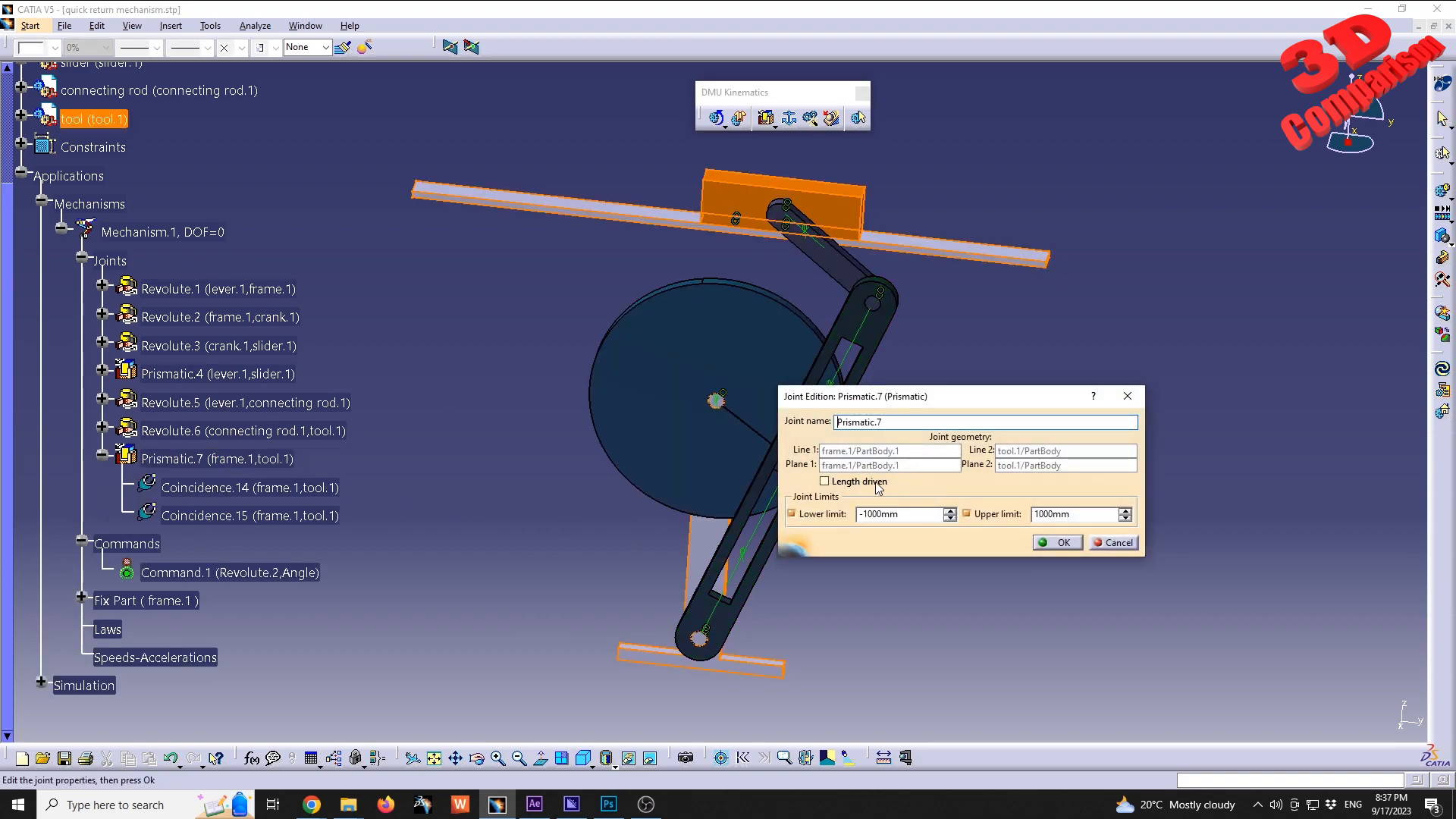
{"action": "left_click", "coordinate": [1062, 542]}
{"action": "double_click", "coordinate": [217, 346]}
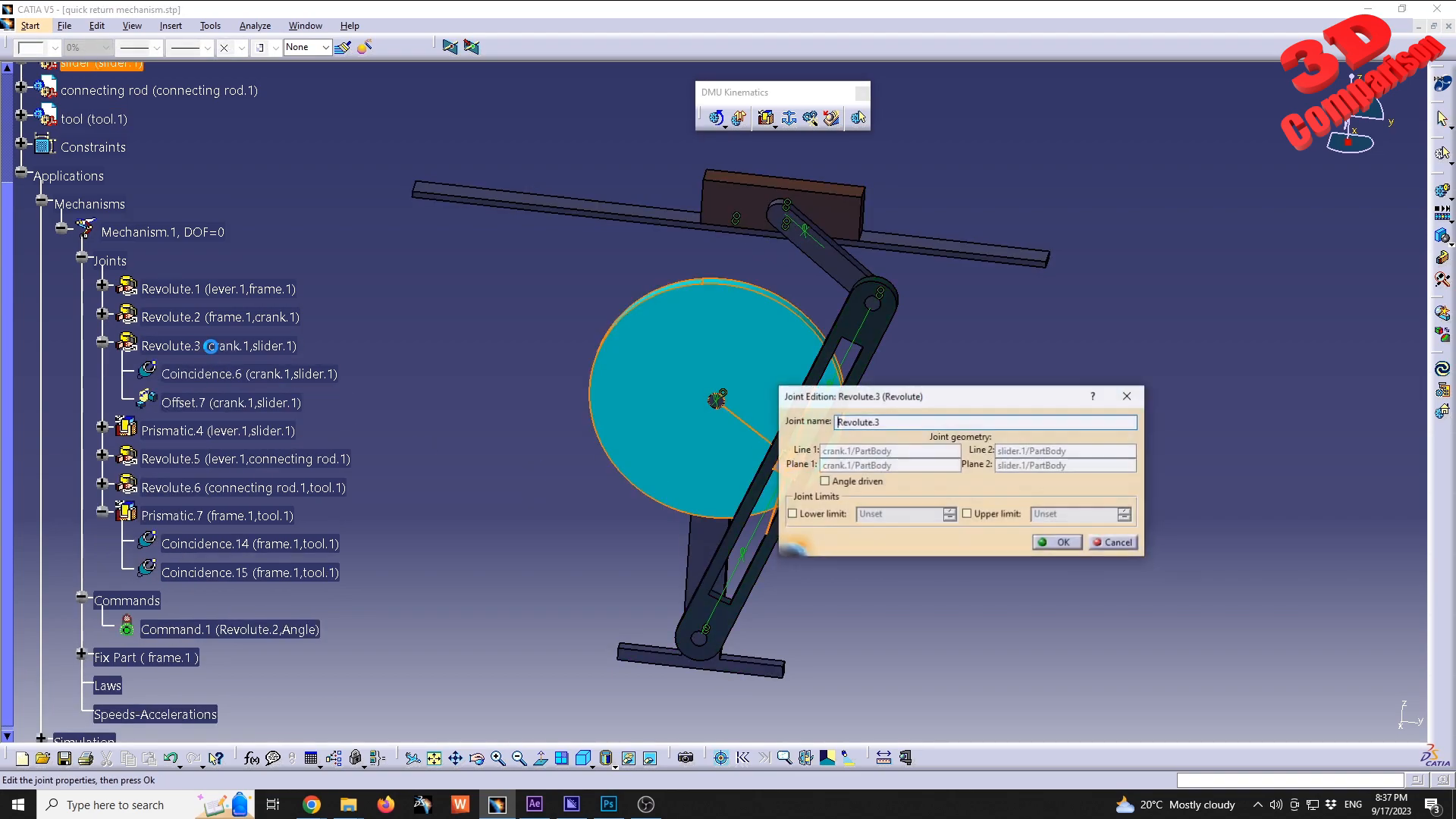
{"action": "left_click", "coordinate": [1062, 543]}
{"action": "double_click", "coordinate": [220, 317]}
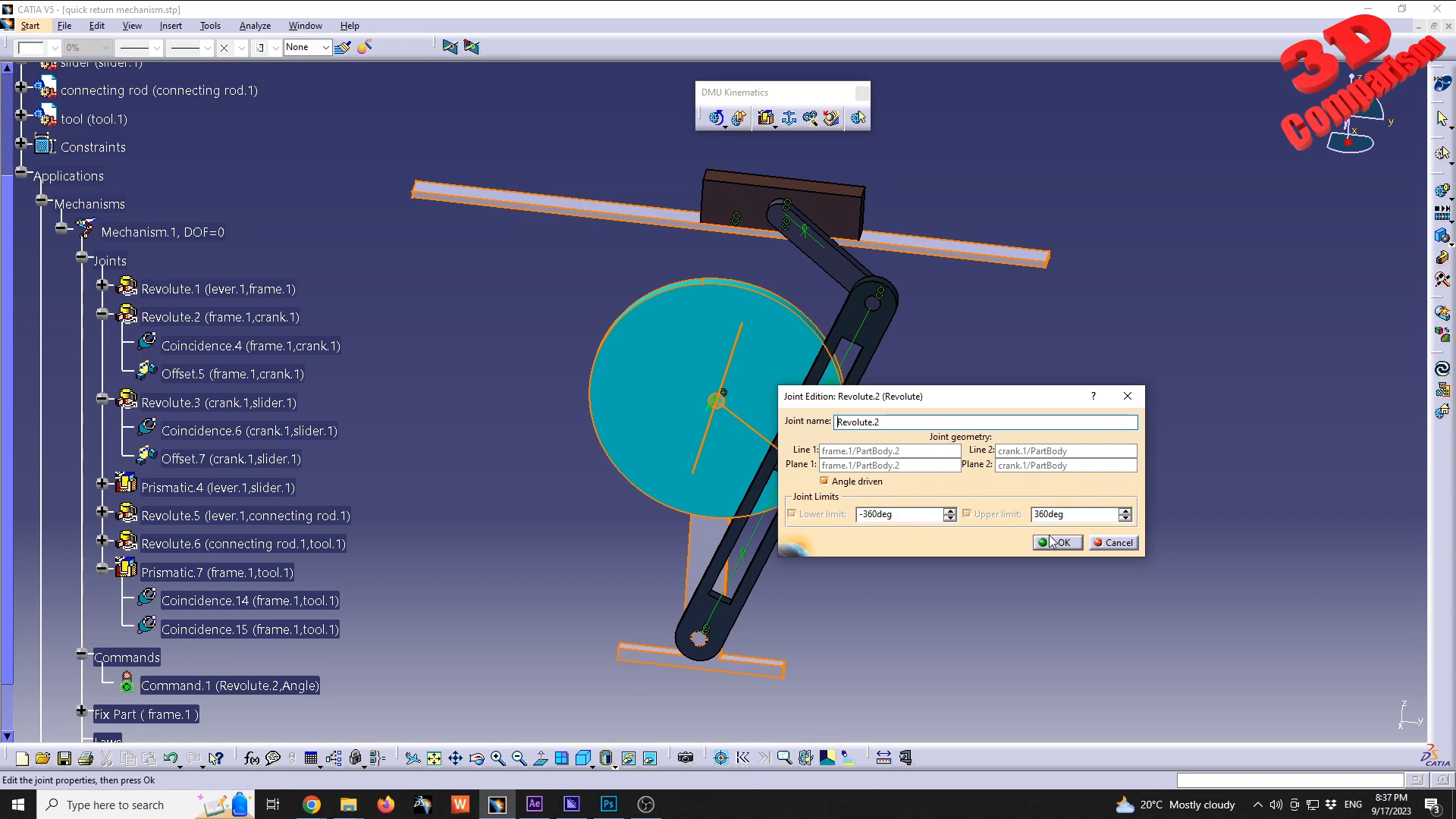
{"action": "left_click", "coordinate": [1056, 543]}
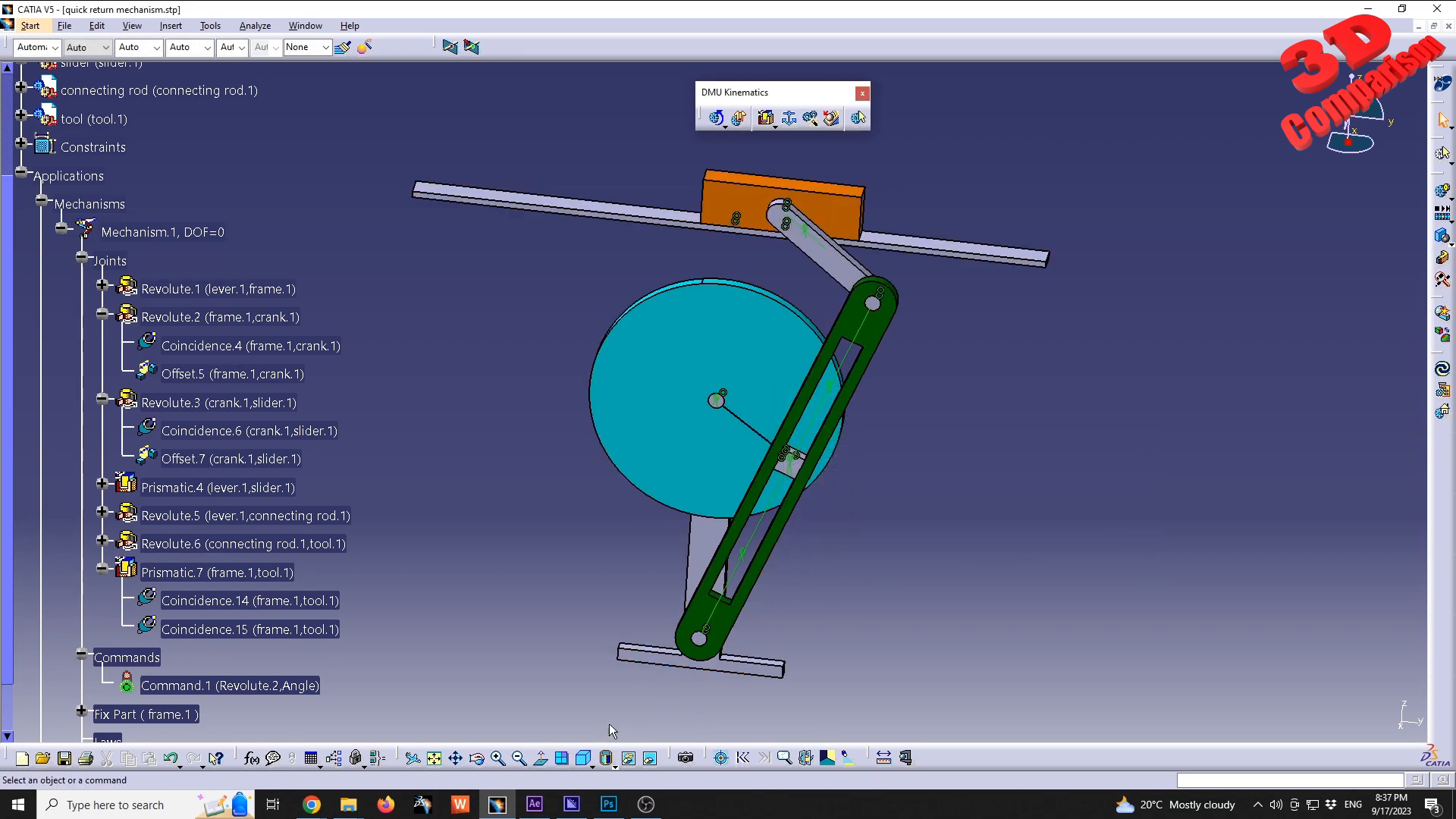
{"action": "left_click_drag", "start_coordinate": [636, 723], "coordinate": [101, 392]}
{"action": "left_click_drag", "start_coordinate": [875, 447], "coordinate": [1354, 657]}
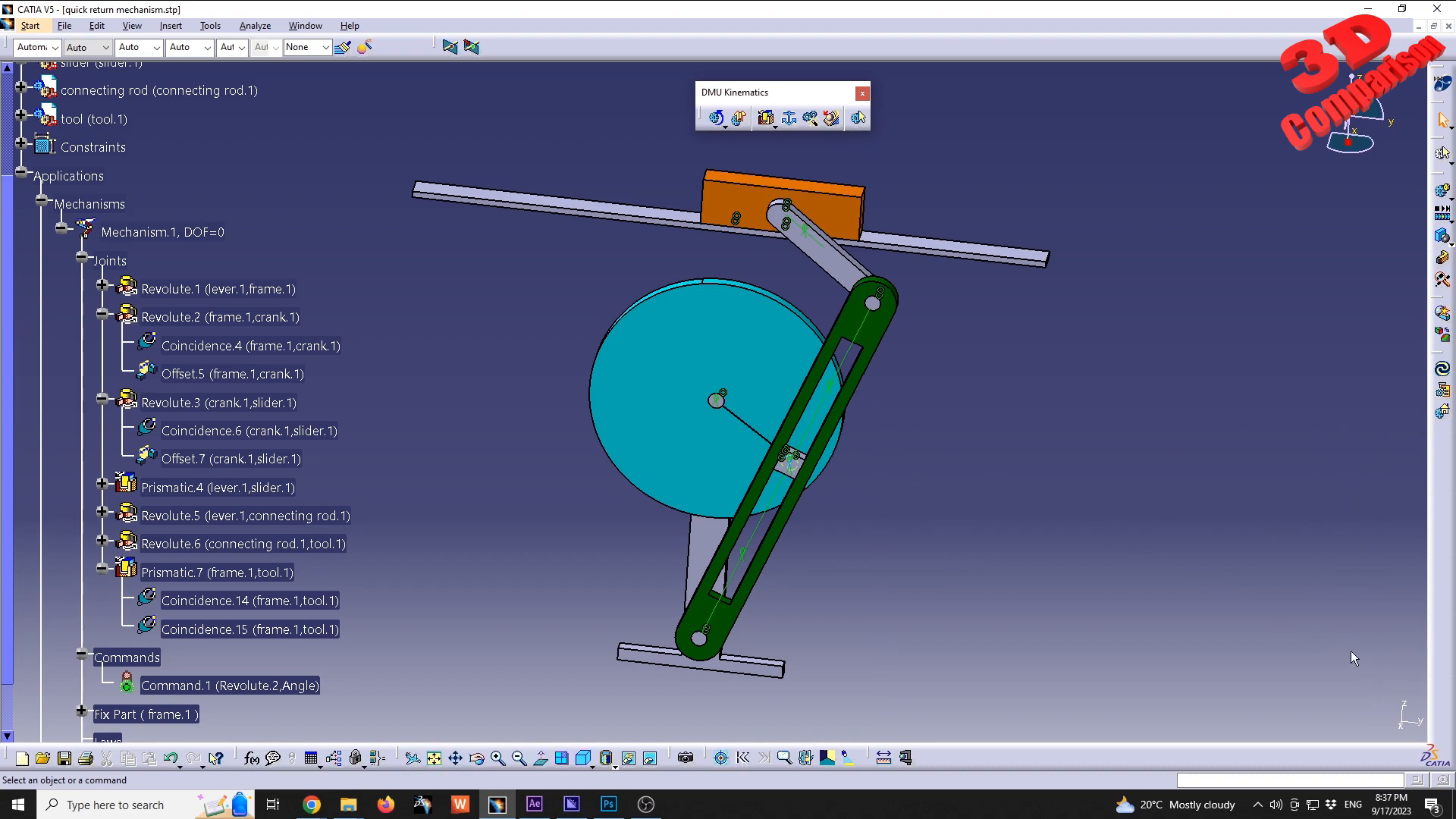